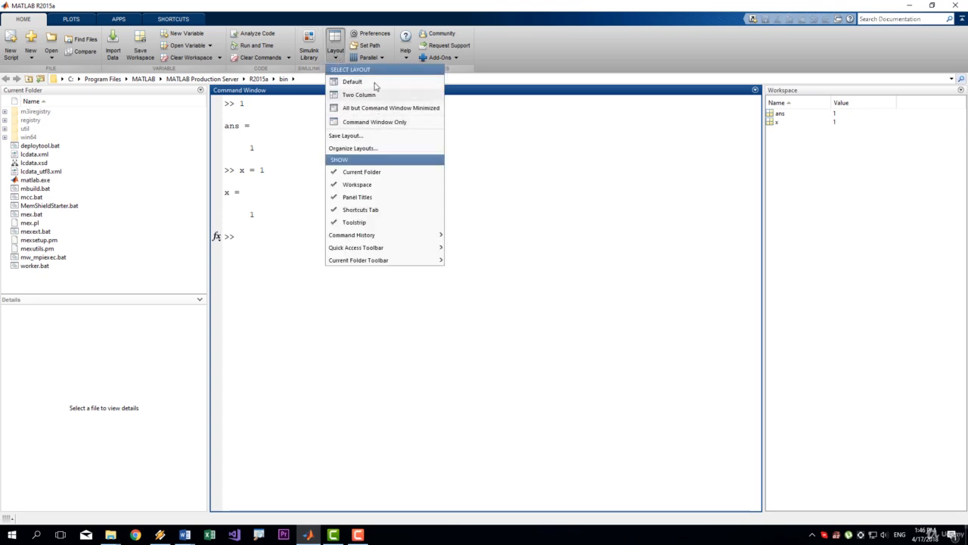
Apply the Default desktop layout, followed by the Two Column layout.
click(370, 83)
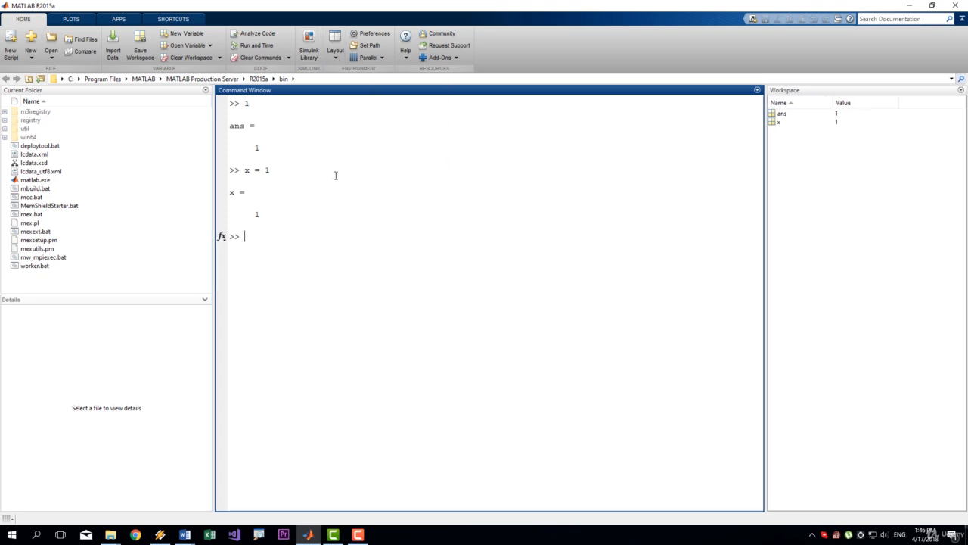
click(334, 60)
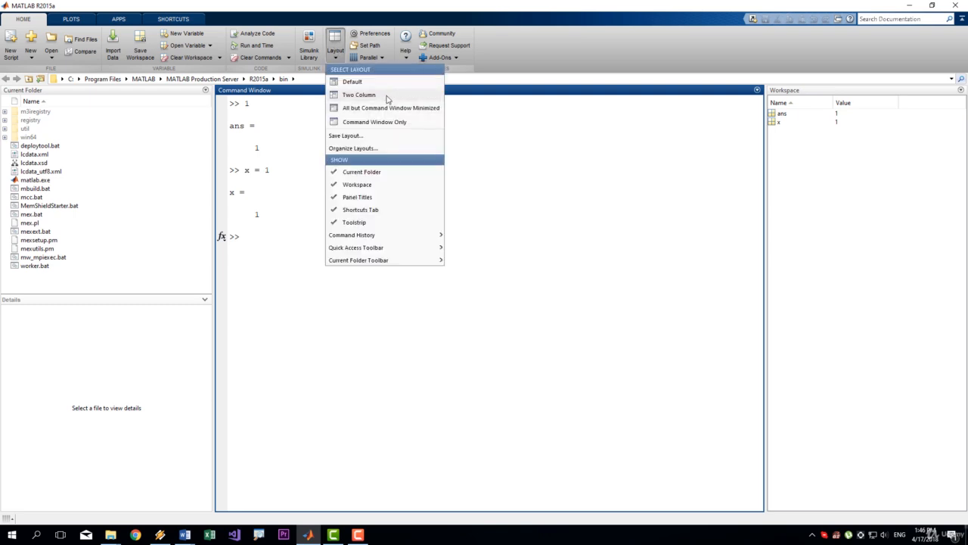
click(386, 97)
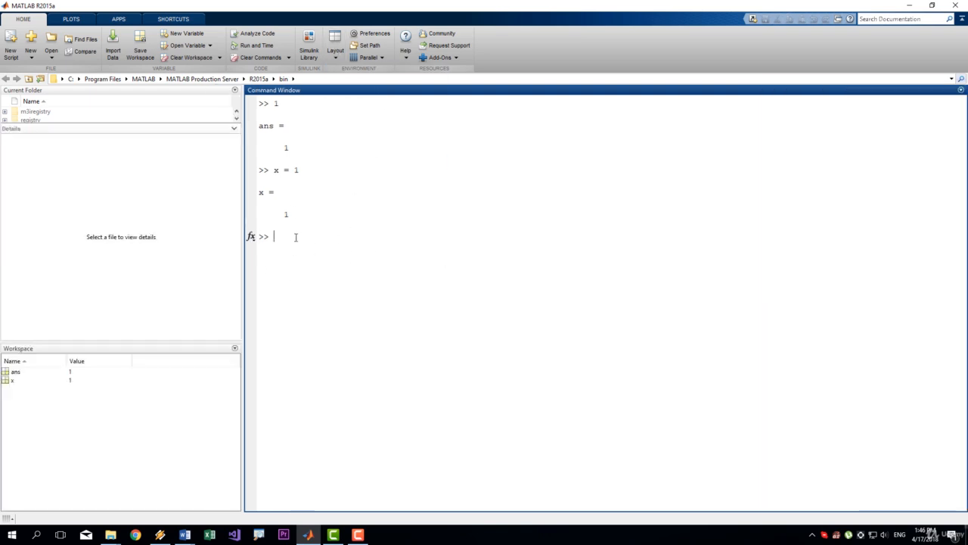
Enlarge the Current Folder file list above the Details pane and return focus to the Command Window.
click(114, 403)
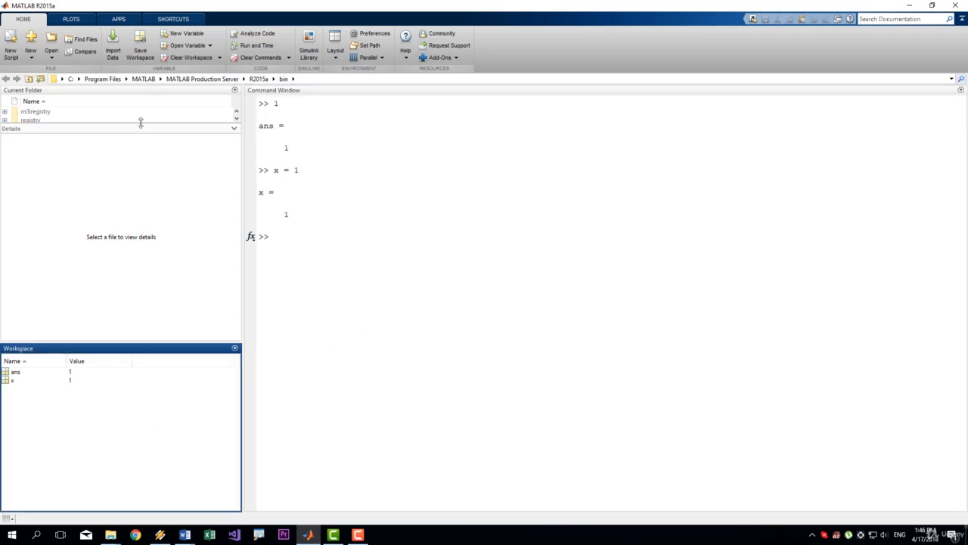
drag(141, 123, 143, 206)
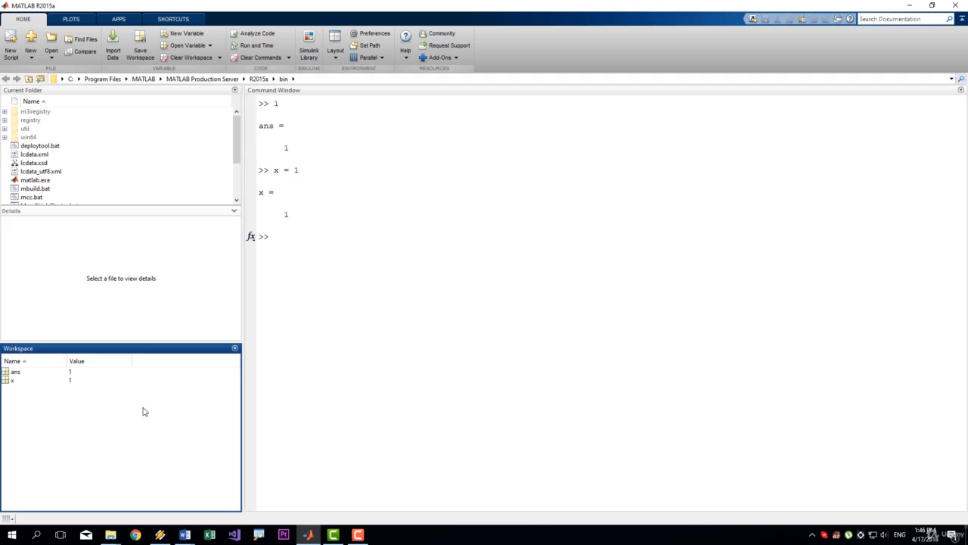
click(442, 313)
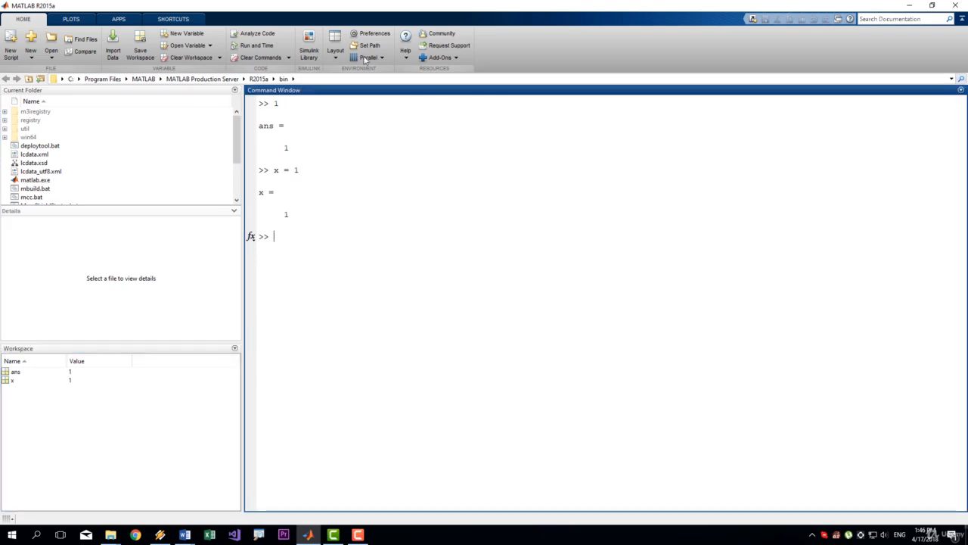
Apply the All but Command Window Minimized layout, and temporarily expand the minimized Workspace before returning to the Command Window.
click(336, 47)
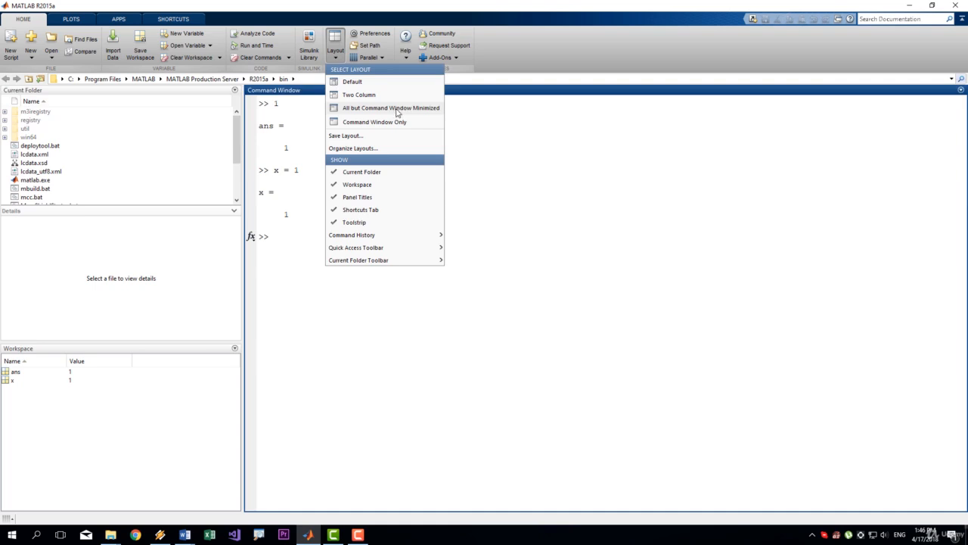
click(396, 113)
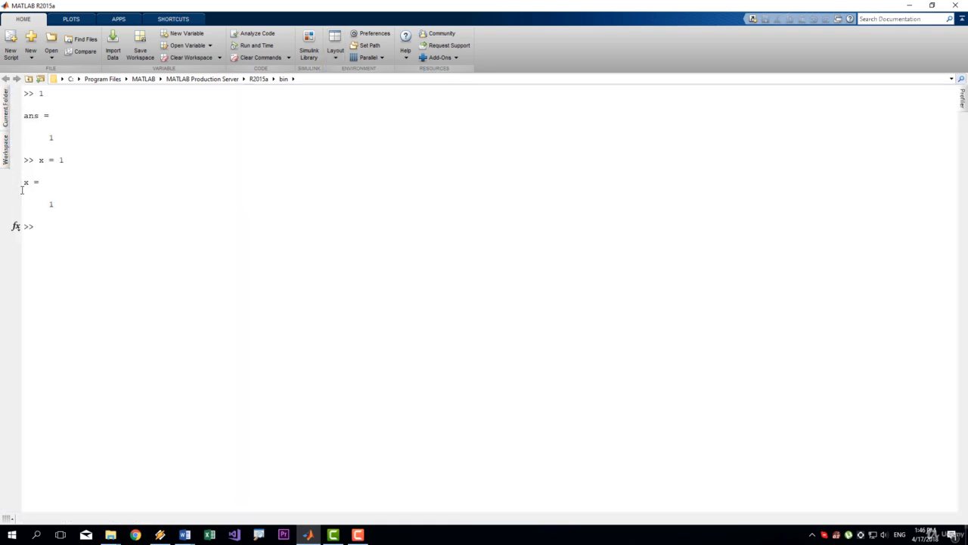
click(5, 155)
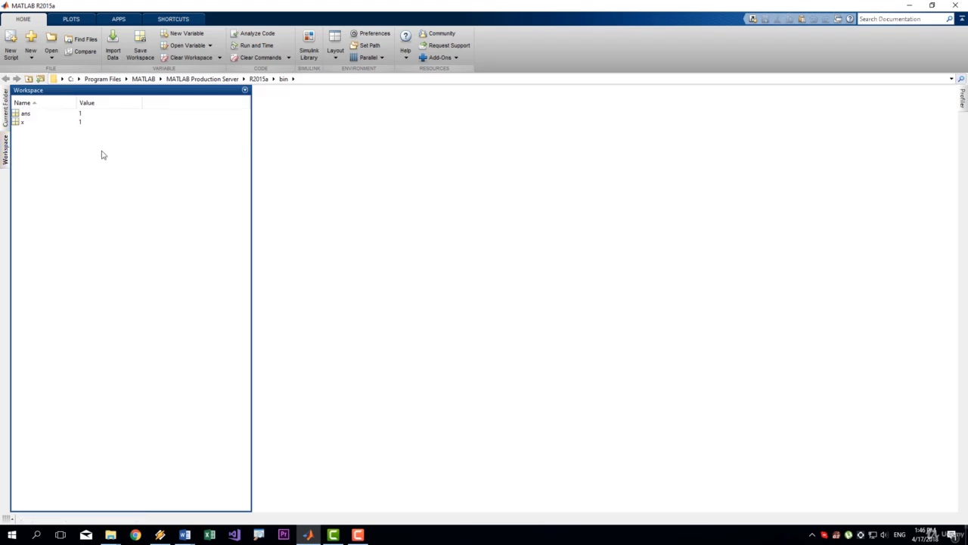
click(322, 234)
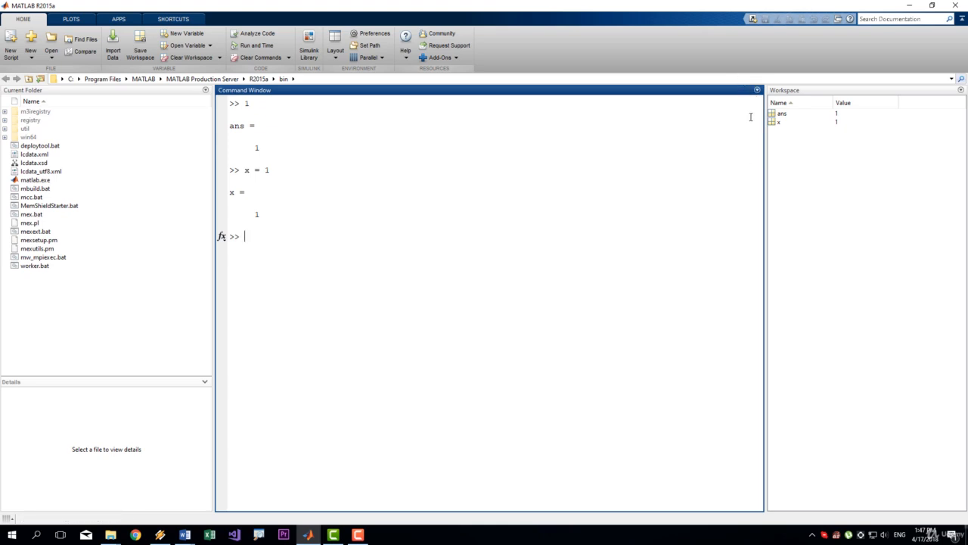
Undock the Command Window from the desktop into its own separate window.
click(207, 92)
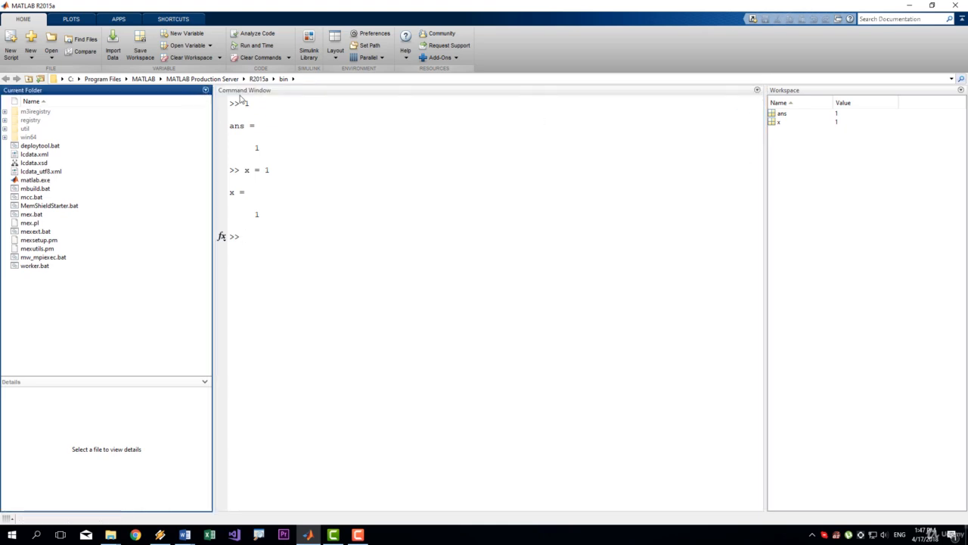
click(749, 94)
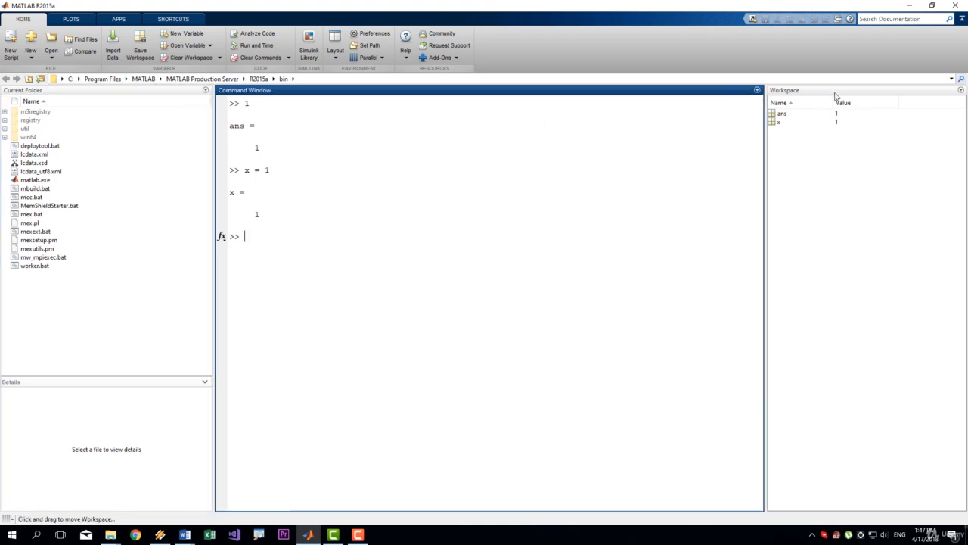
click(757, 90)
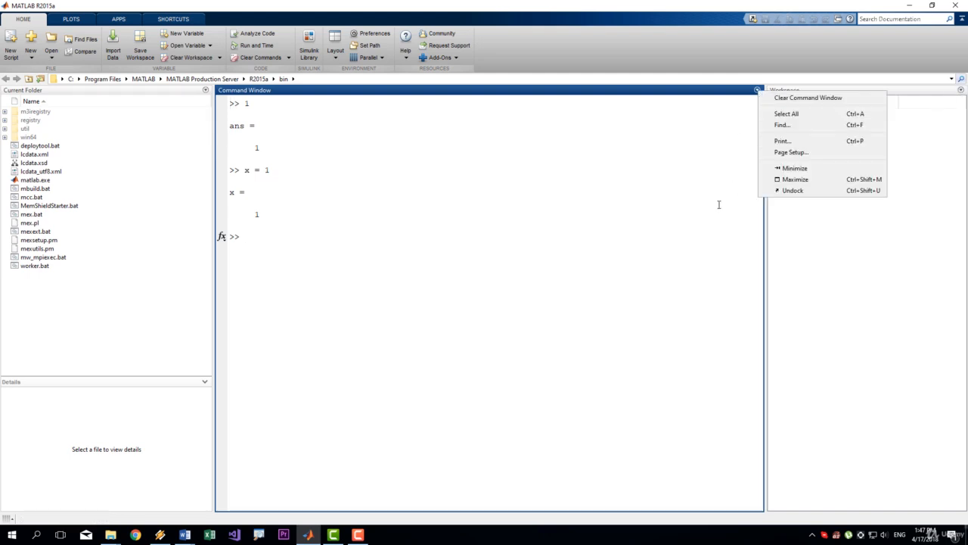
click(793, 191)
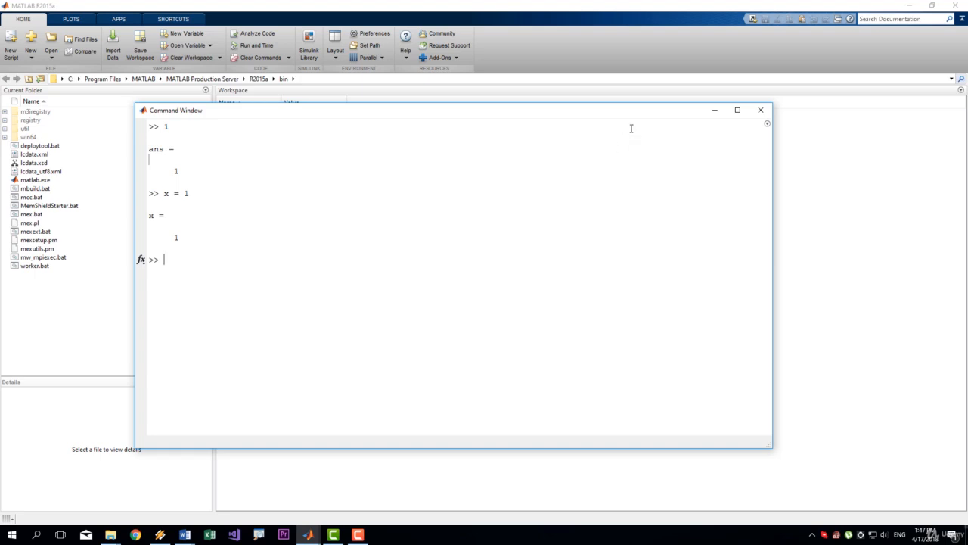
Move and enlarge the undocked Command Window until it fills the whole screen.
drag(636, 114, 722, 155)
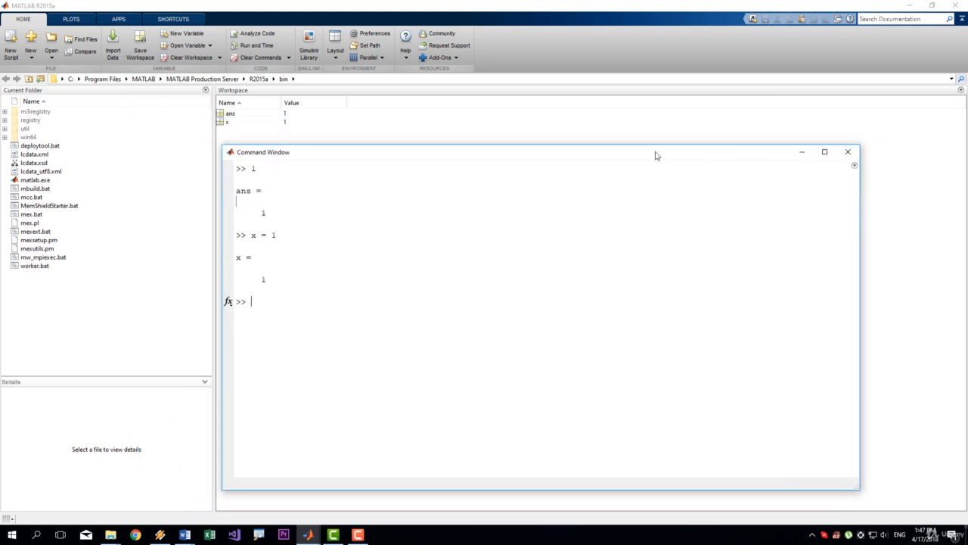
drag(657, 155, 495, 55)
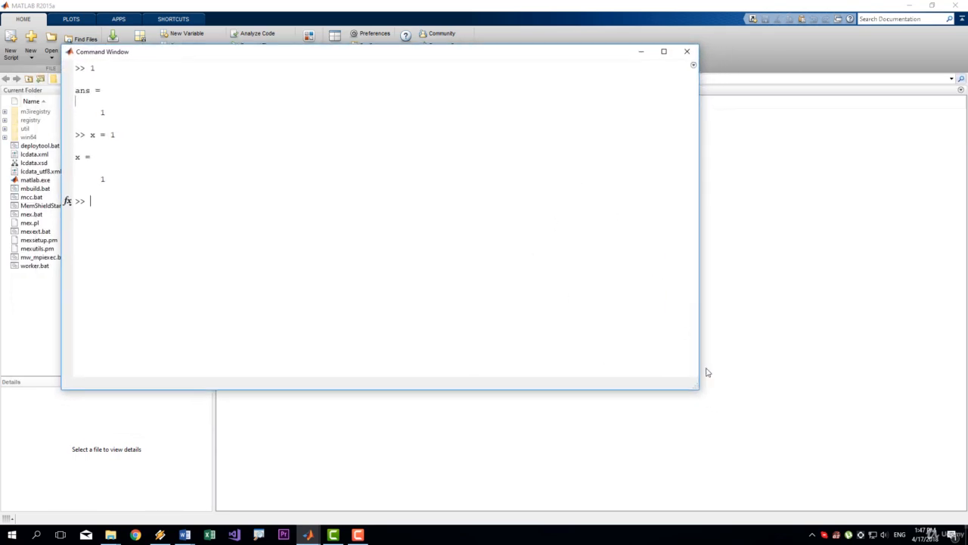
drag(696, 387, 800, 463)
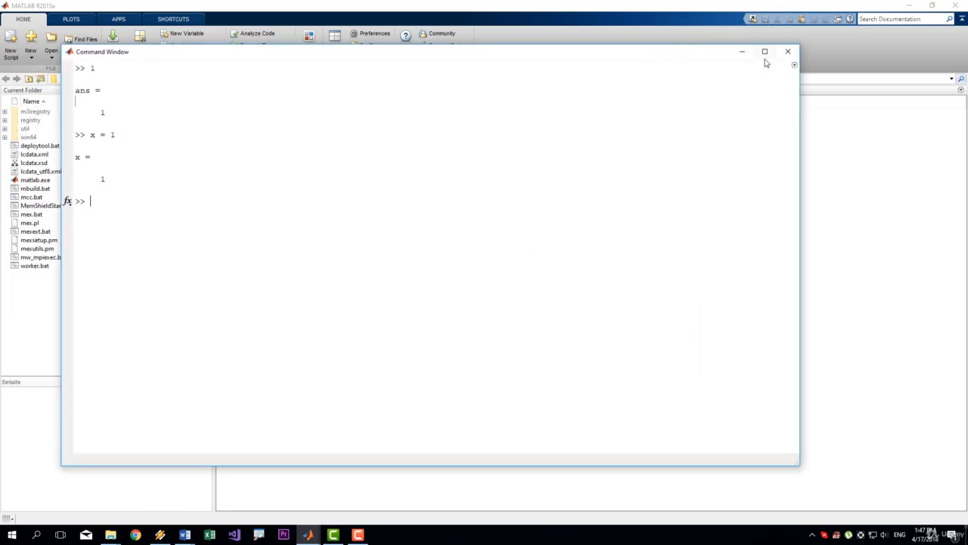
click(763, 54)
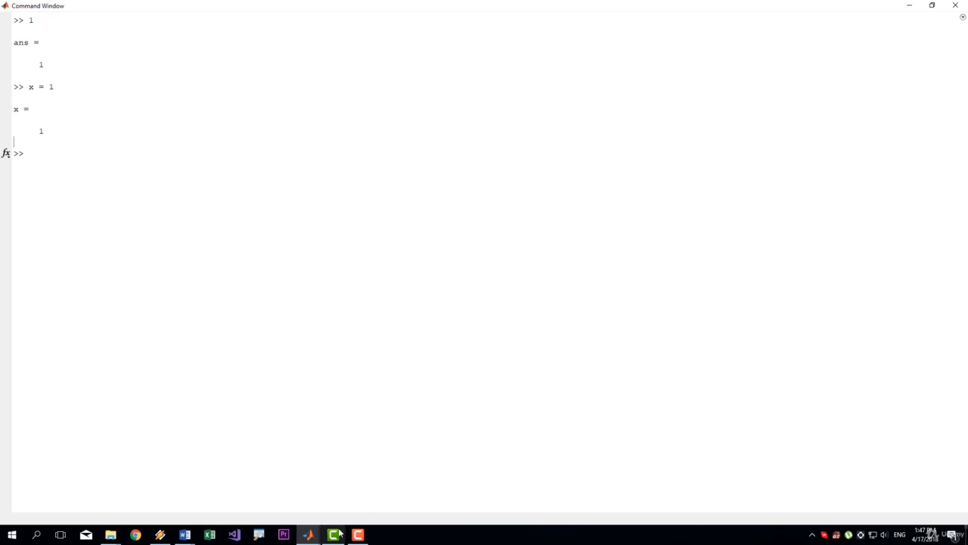
Switch between the main MATLAB window and the undocked Command Window, and dock the Command Window back into the desktop.
click(308, 534)
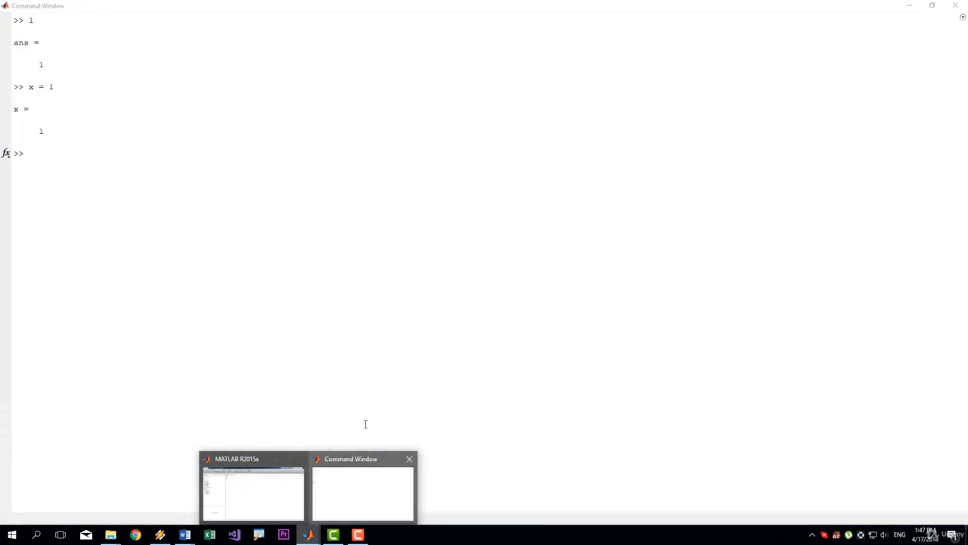
click(378, 393)
key(alt+Tab)
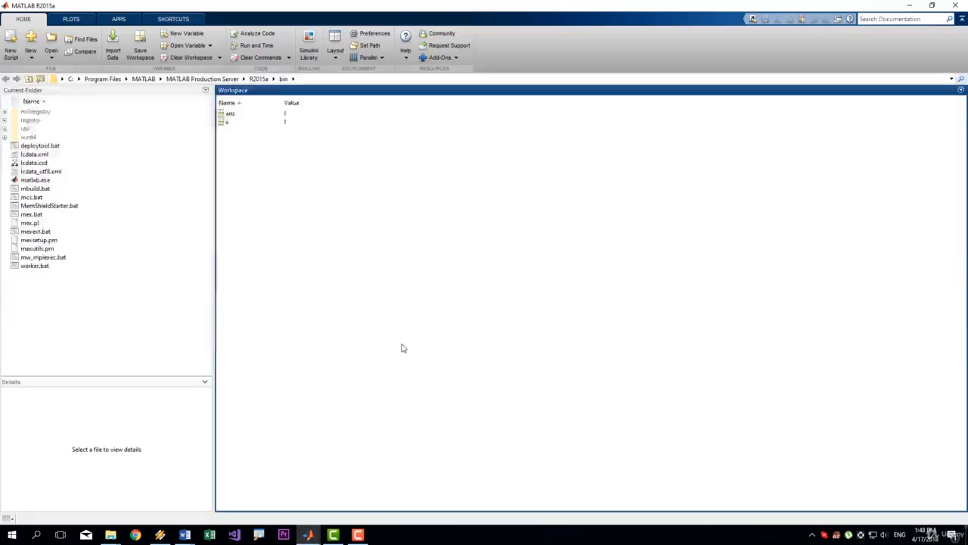
key(alt+Tab)
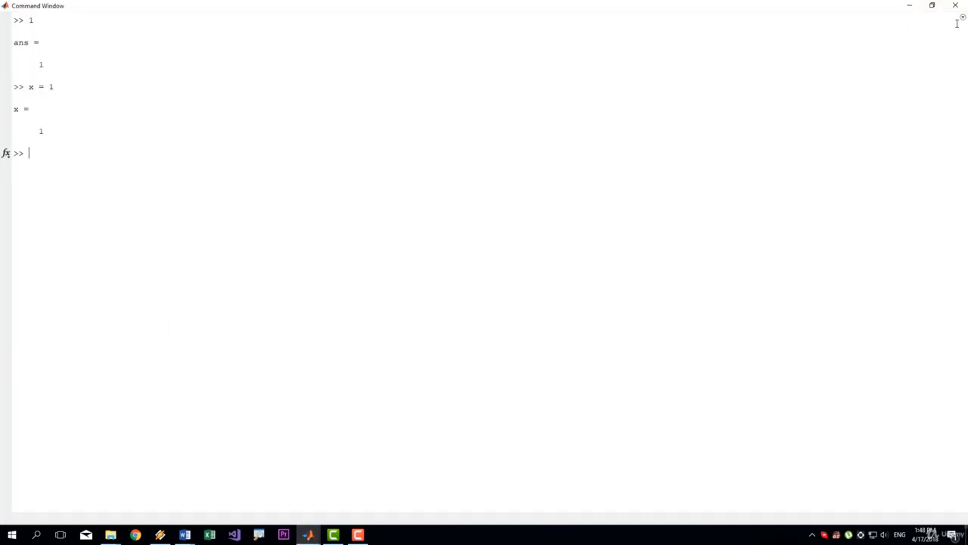
click(962, 18)
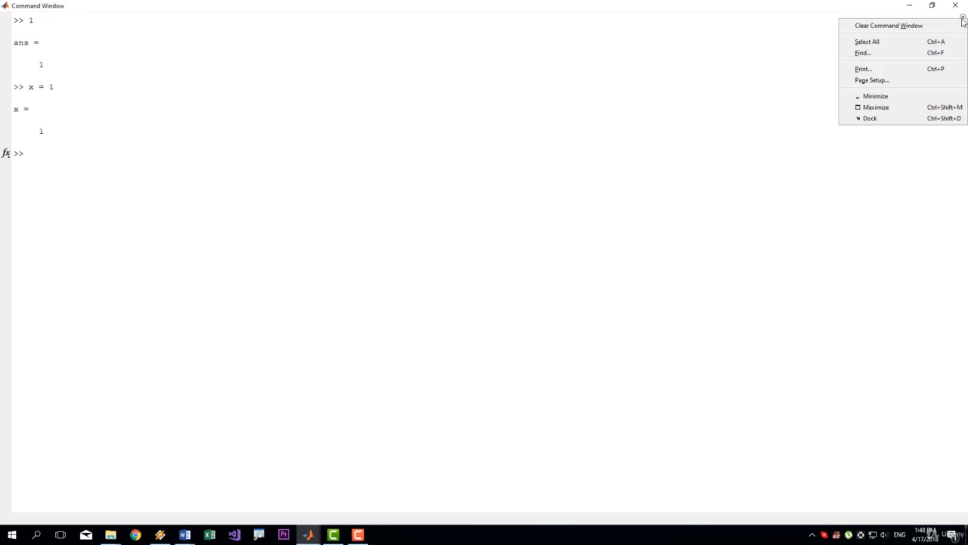
click(878, 119)
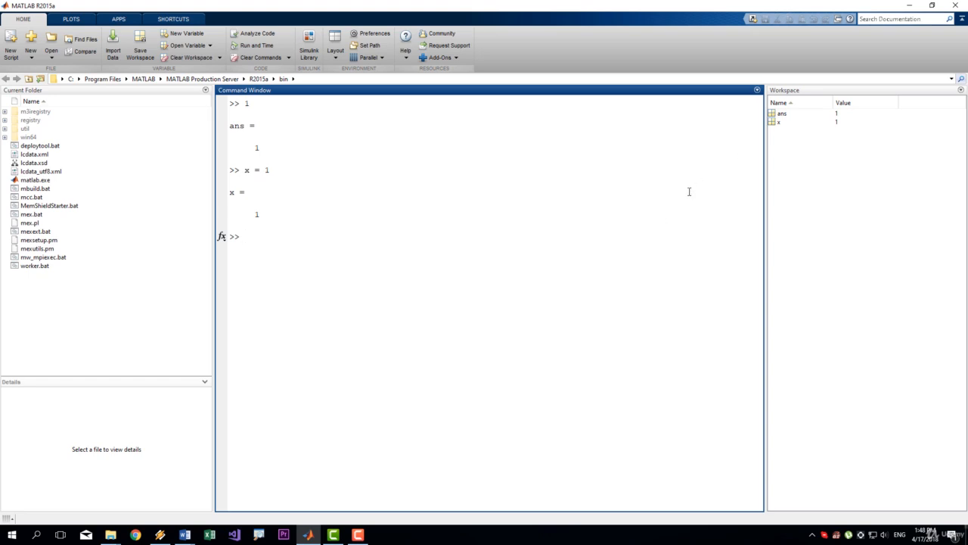
Minimize the Current Folder panel, temporarily expand it, and collapse it again by returning to the Command Window.
click(205, 90)
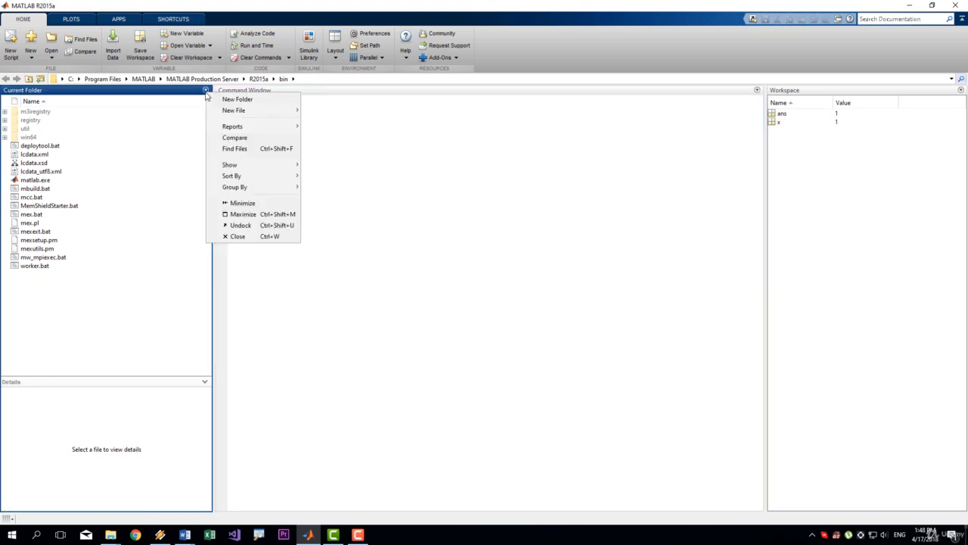
click(270, 204)
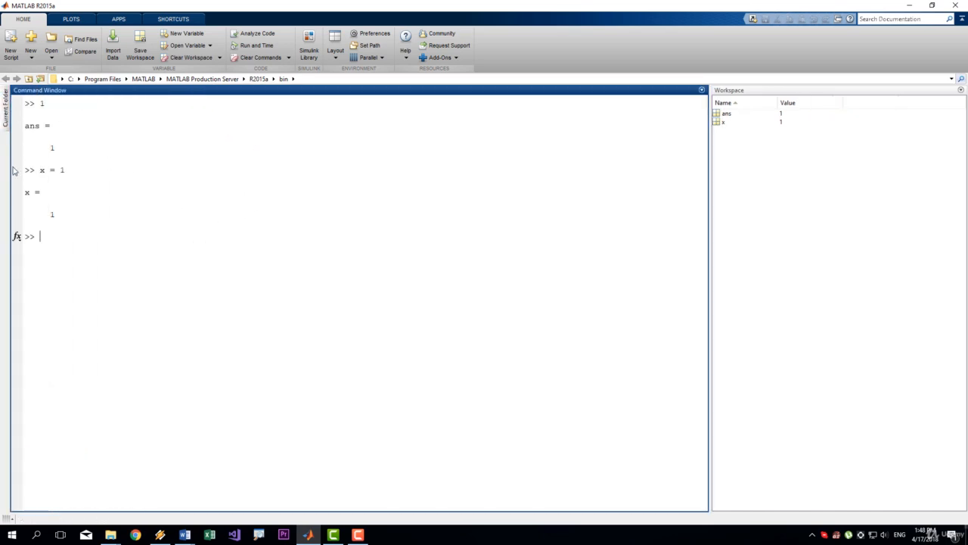
click(6, 125)
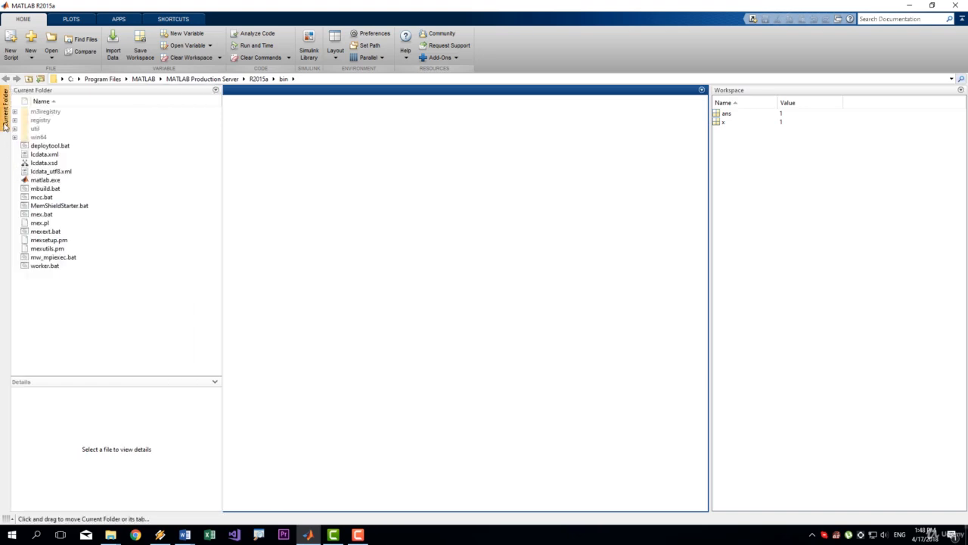
click(6, 126)
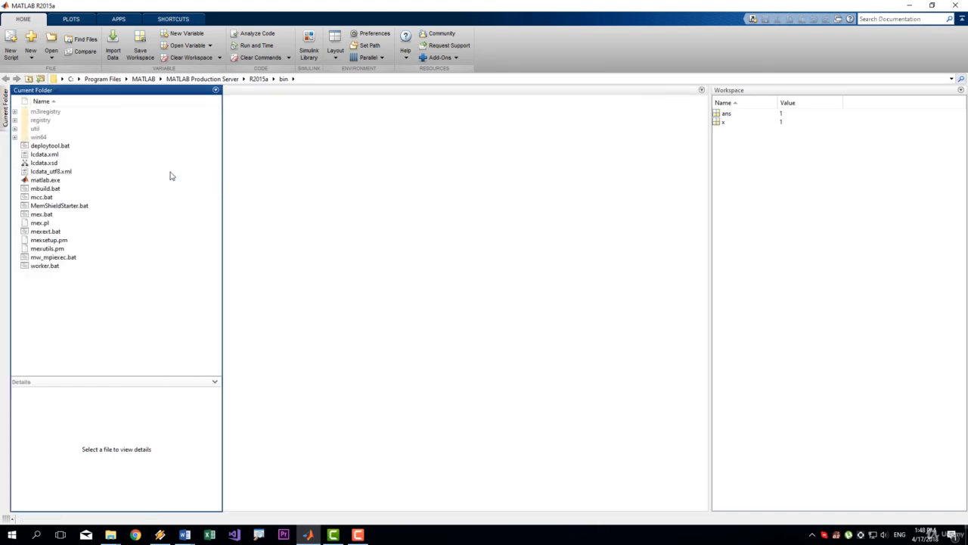
click(405, 239)
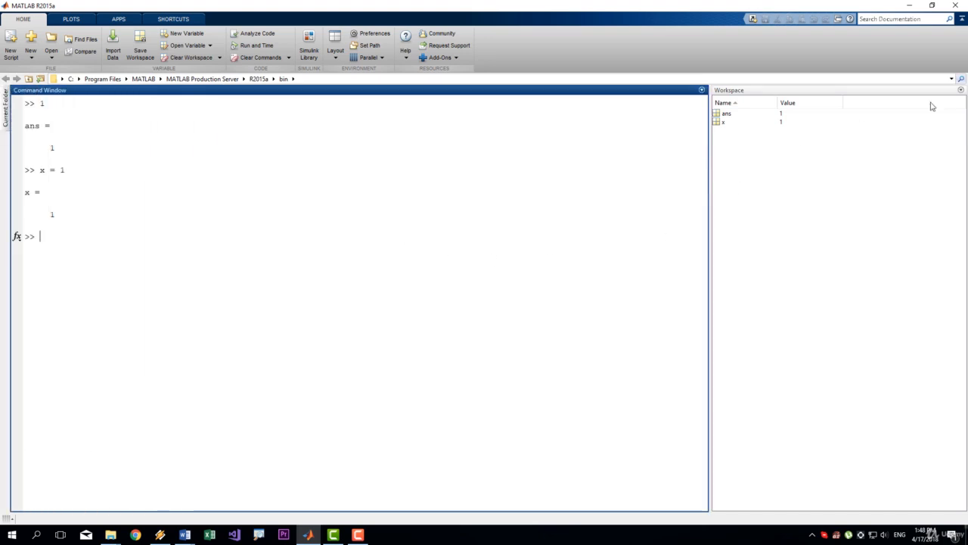
Minimize the Workspace panel and restore it to its place beside the Command Window.
click(961, 90)
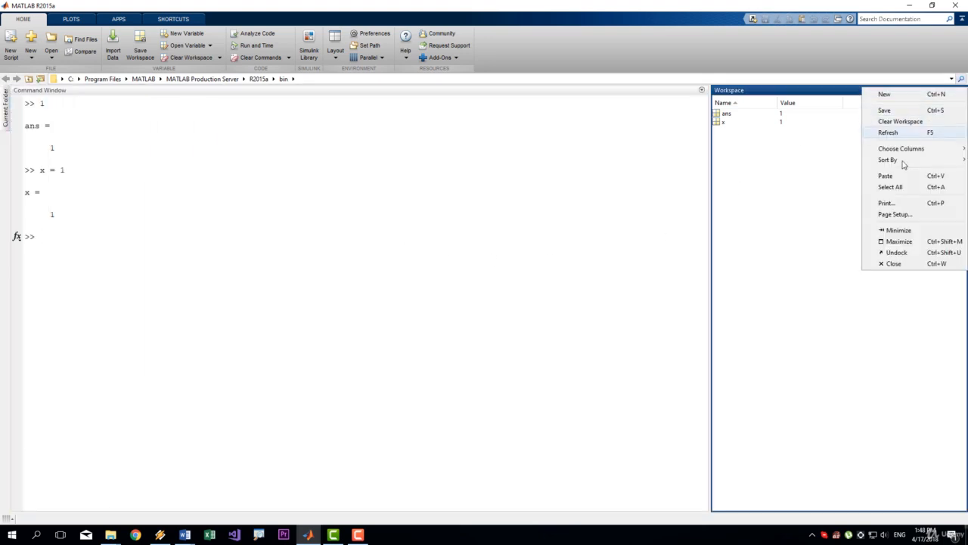
click(899, 229)
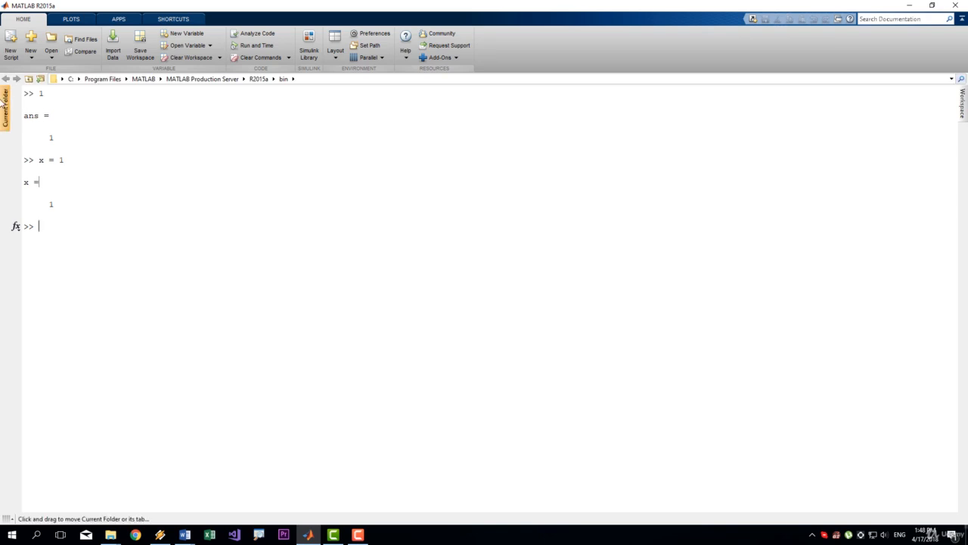
click(962, 104)
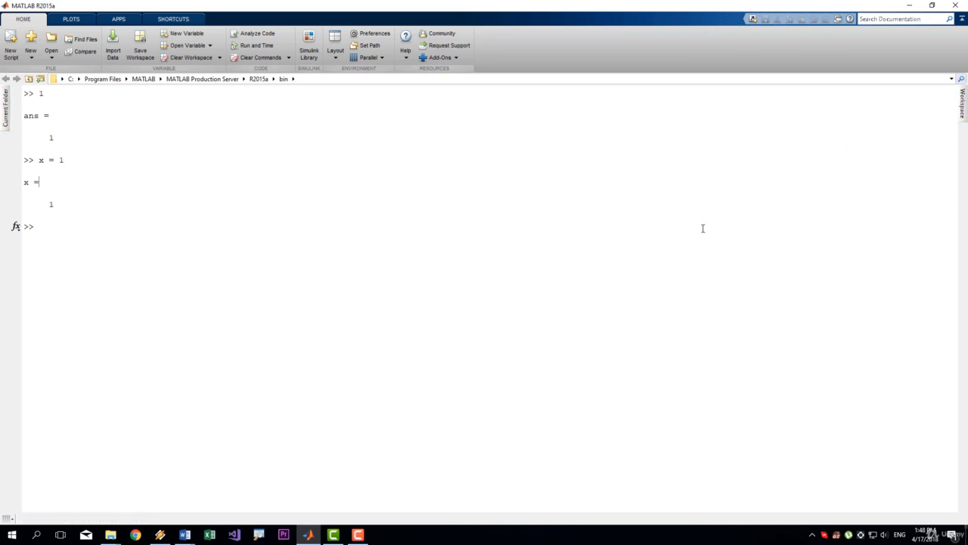
click(952, 91)
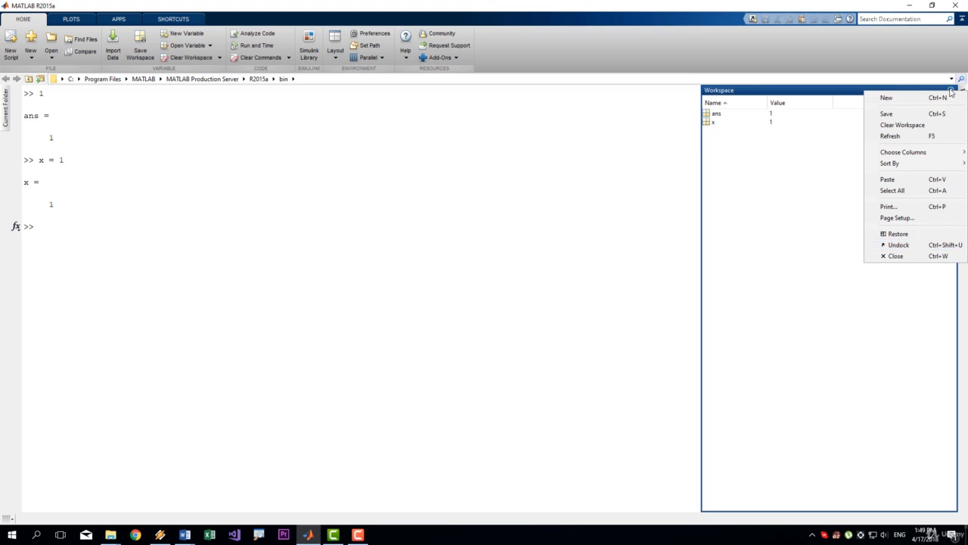
click(898, 233)
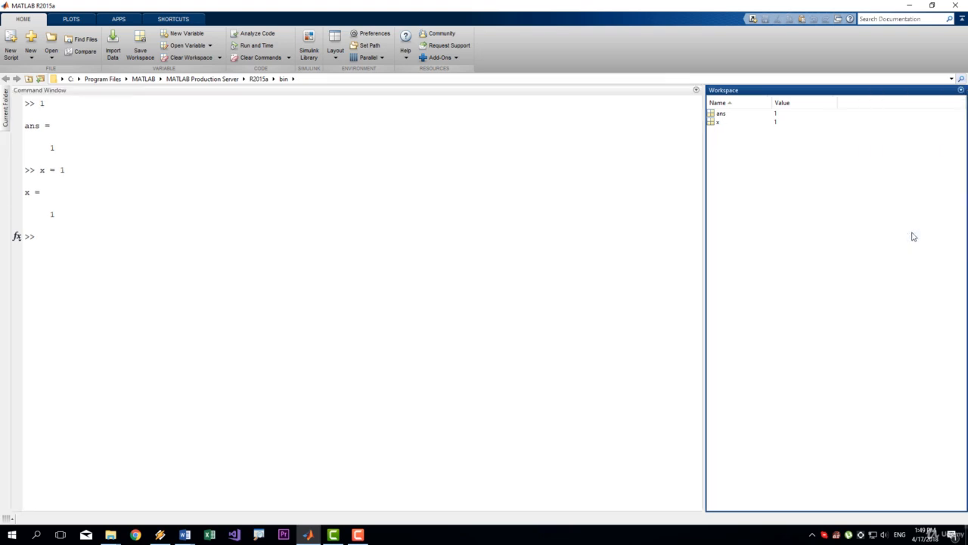
Maximize the Command Window within the MATLAB desktop.
click(696, 90)
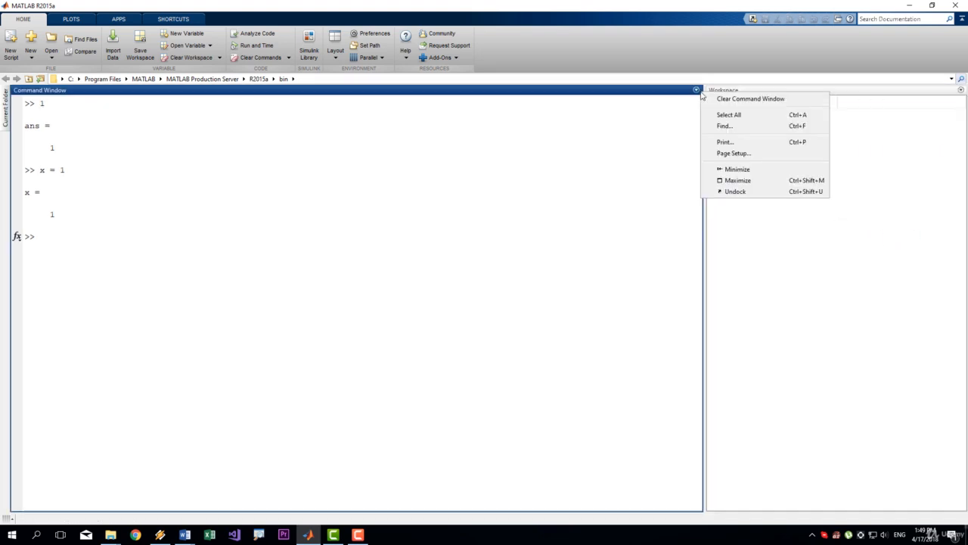
click(756, 178)
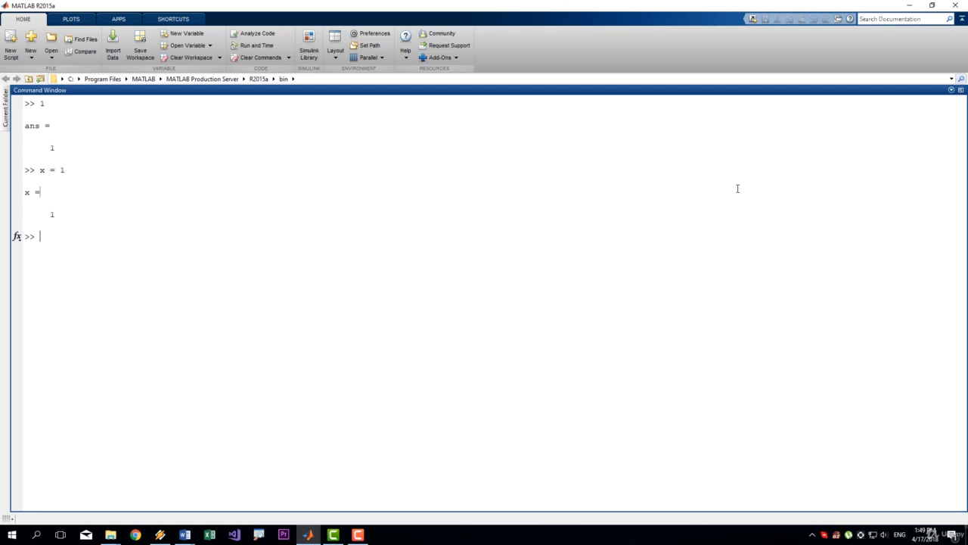
Toggle the Command Window between restored and maximized, leave it restored, and reset the desktop to the Default layout.
click(960, 90)
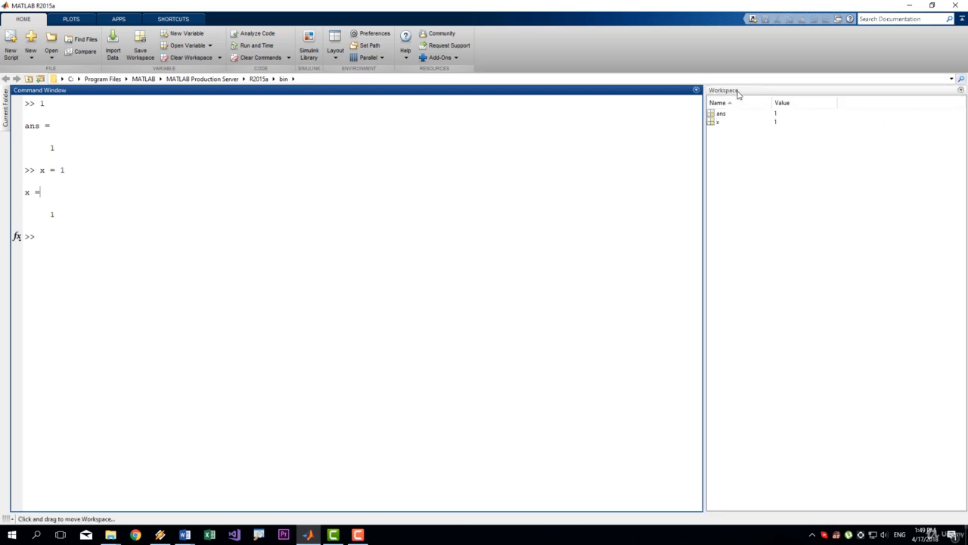
click(696, 90)
click(732, 175)
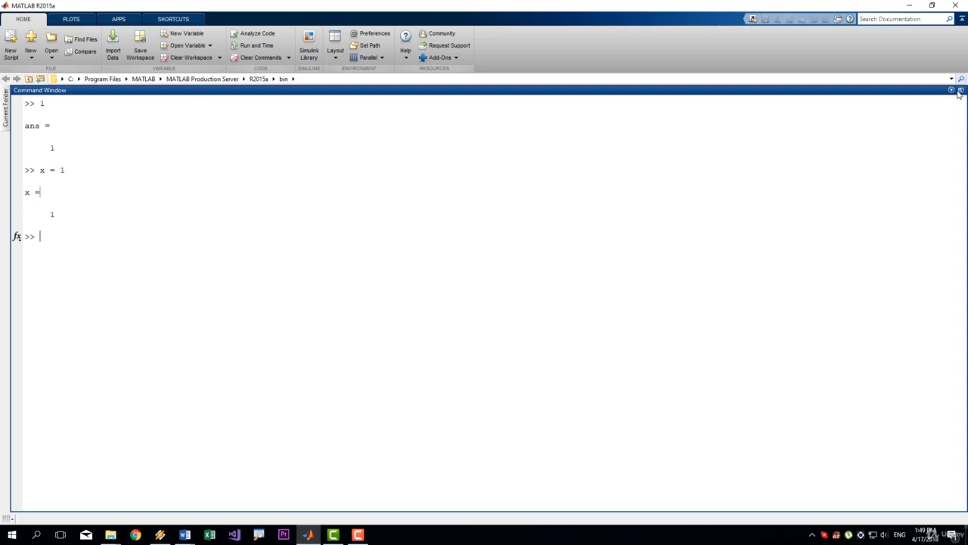
click(961, 90)
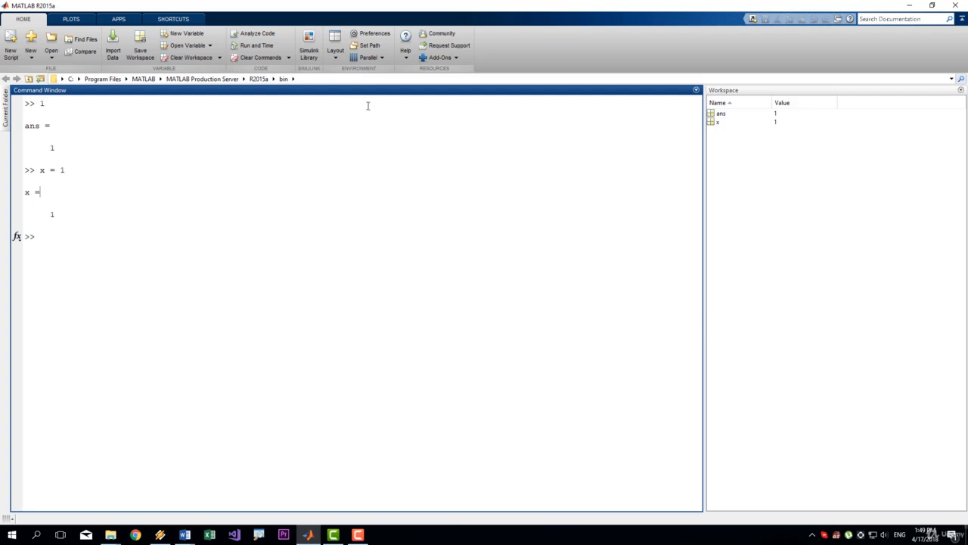
click(335, 51)
click(352, 80)
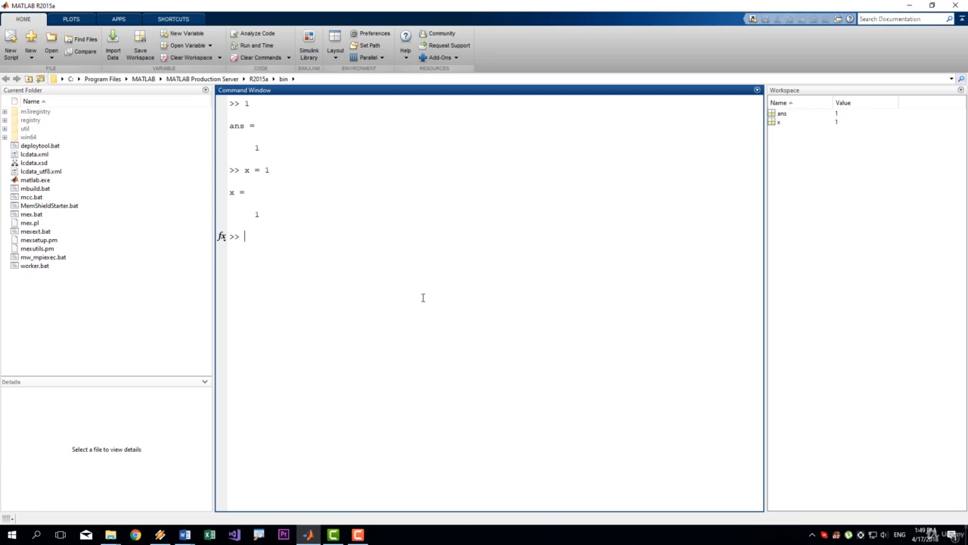
Hide the Current Folder panel from the desktop and show it again.
click(334, 53)
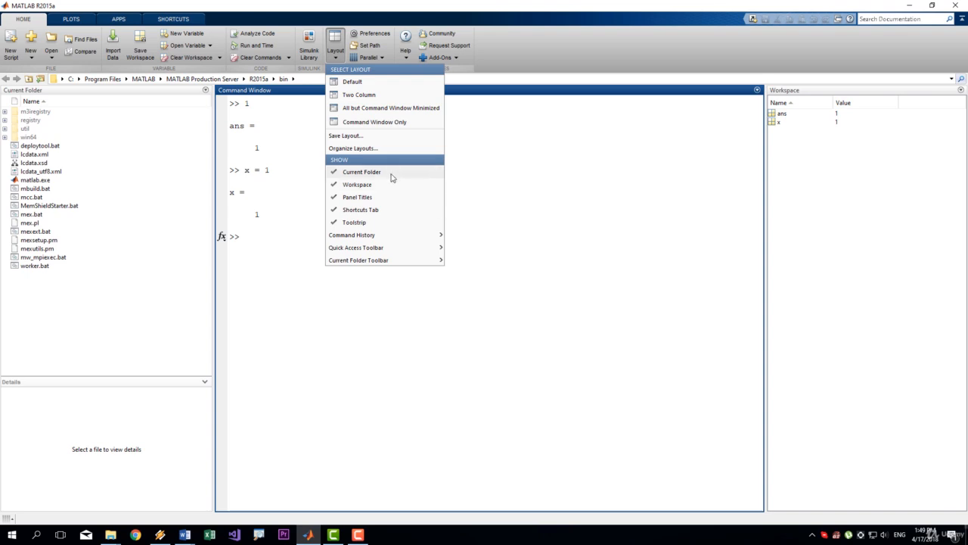
click(378, 172)
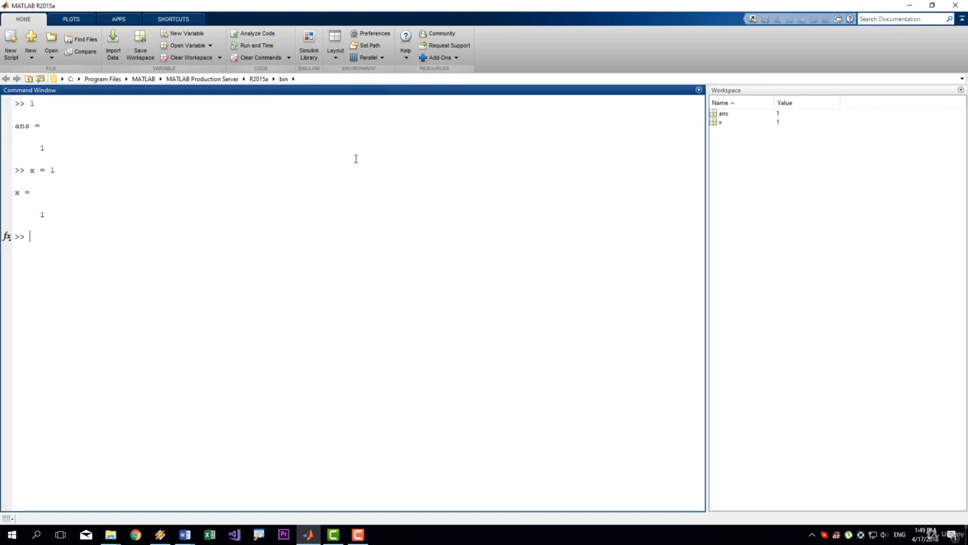
click(335, 53)
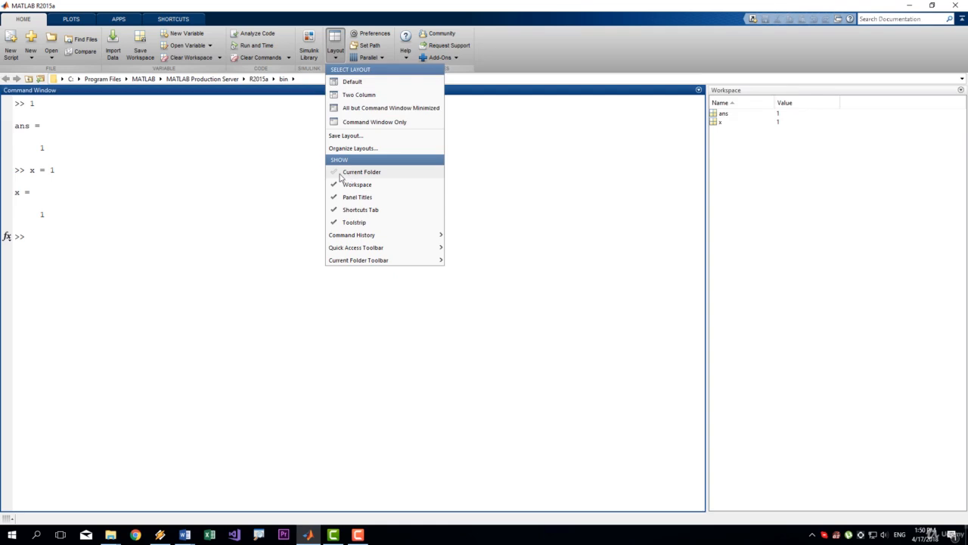
click(339, 176)
Move the Current Folder toolbar from below the toolstrip to inside the Current Folder panel.
click(335, 49)
mouse_move(377, 236)
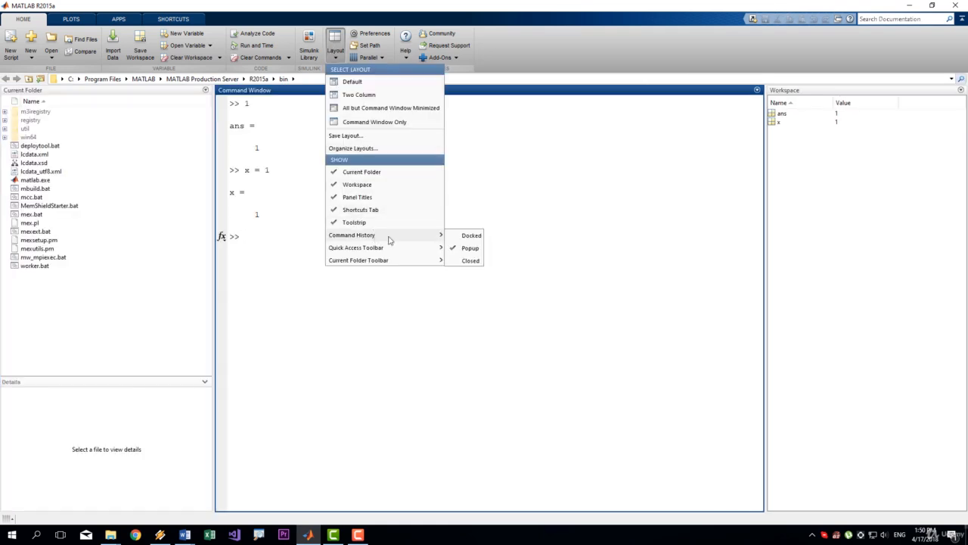
mouse_move(403, 265)
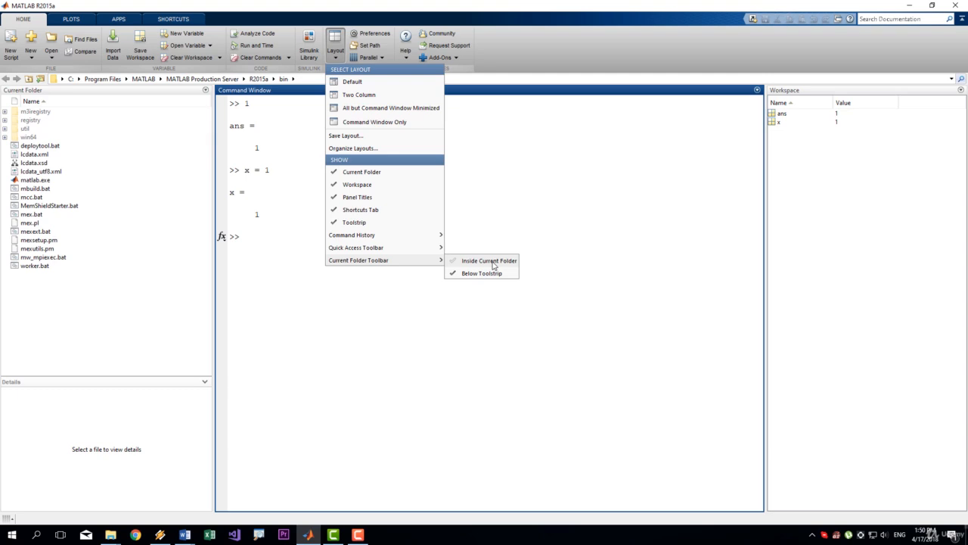
click(490, 261)
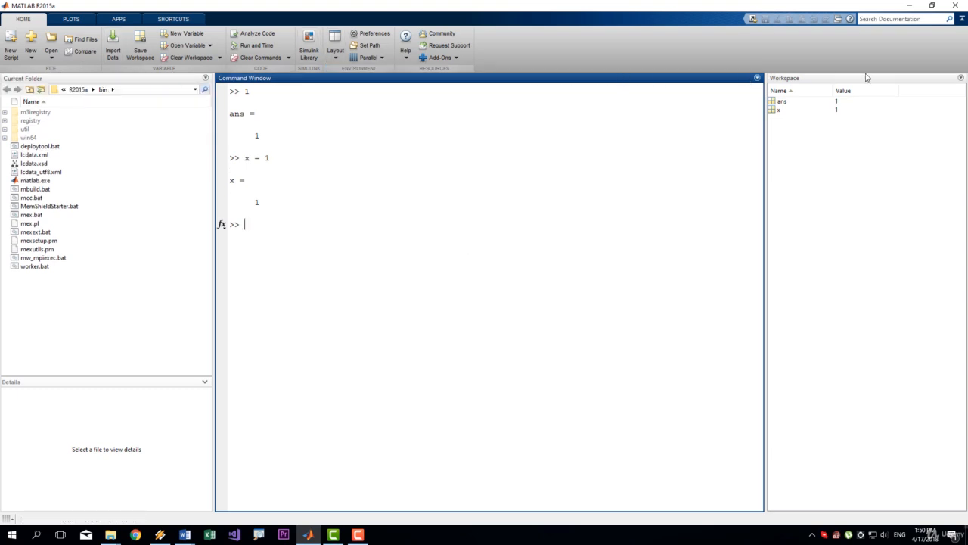
click(126, 92)
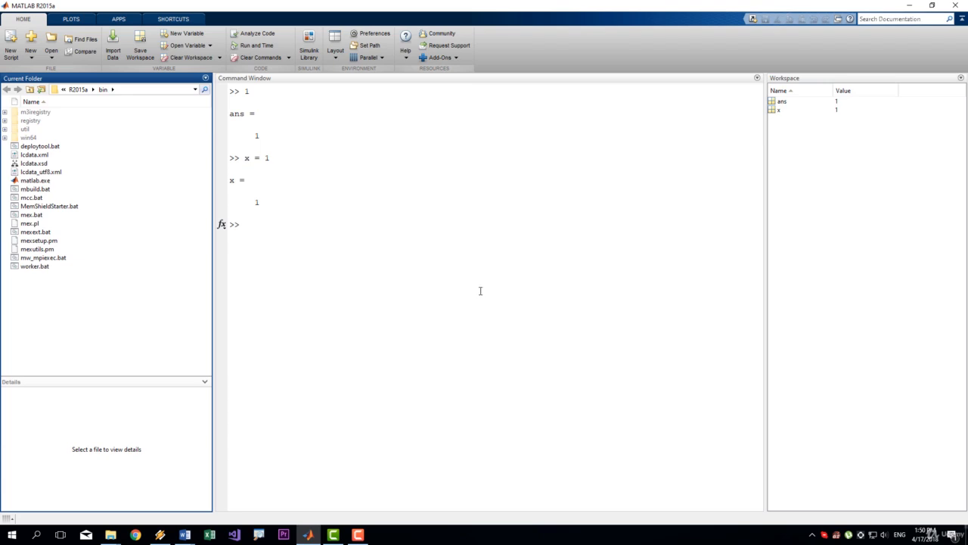
click(425, 265)
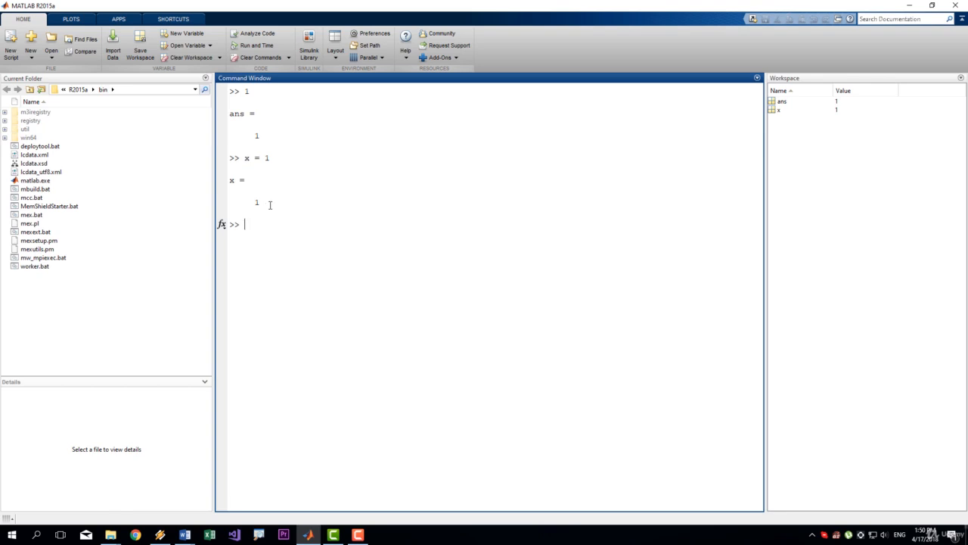
Set the desktop code font size to 14 in the Fonts preferences and accept the change.
click(374, 35)
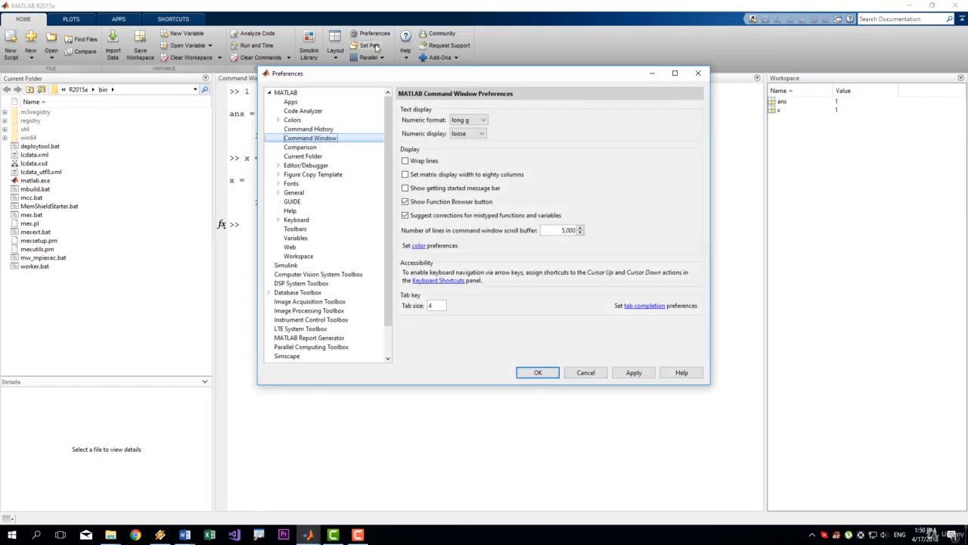
click(295, 93)
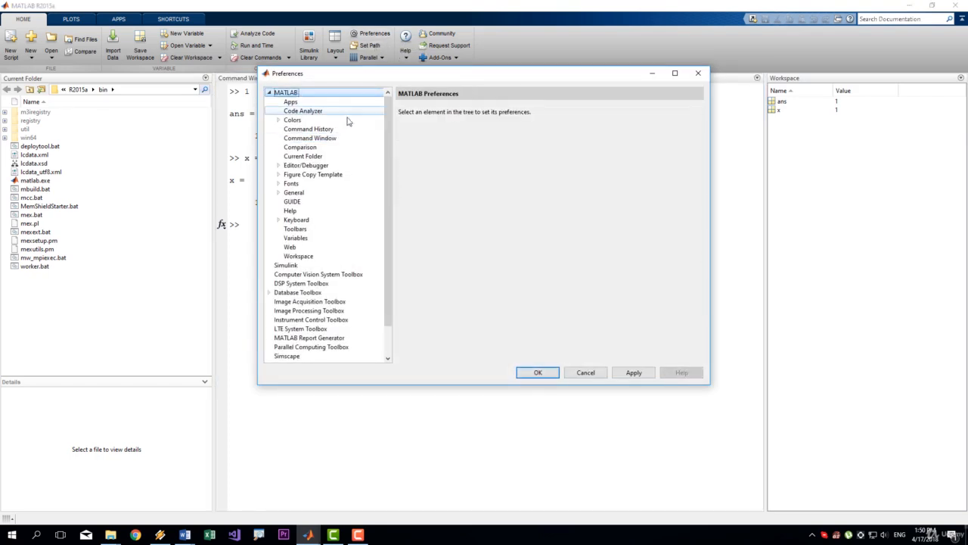
click(304, 185)
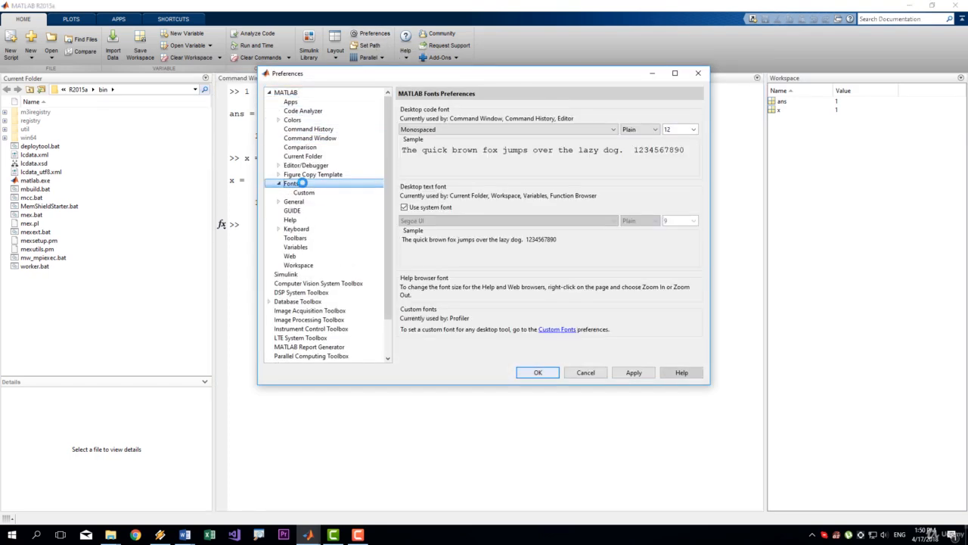
click(547, 130)
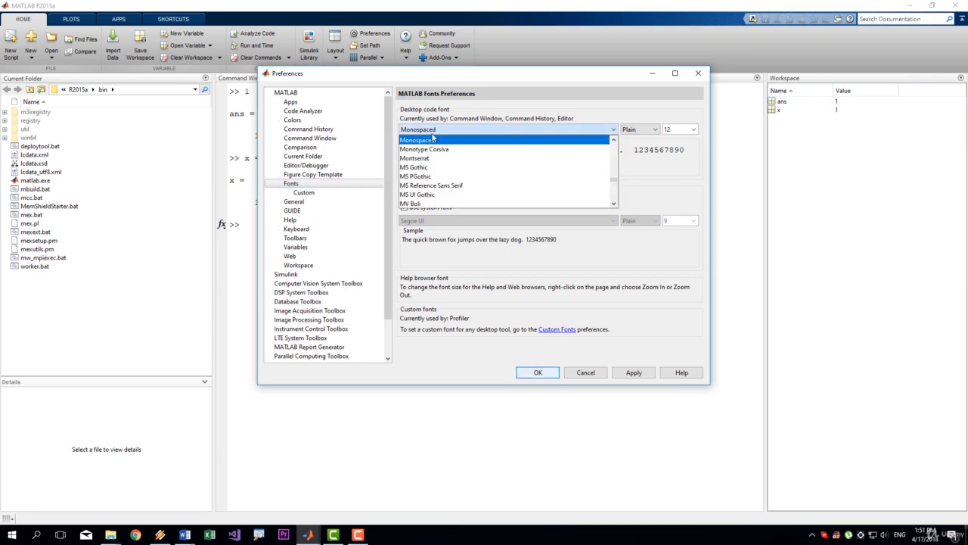
click(639, 130)
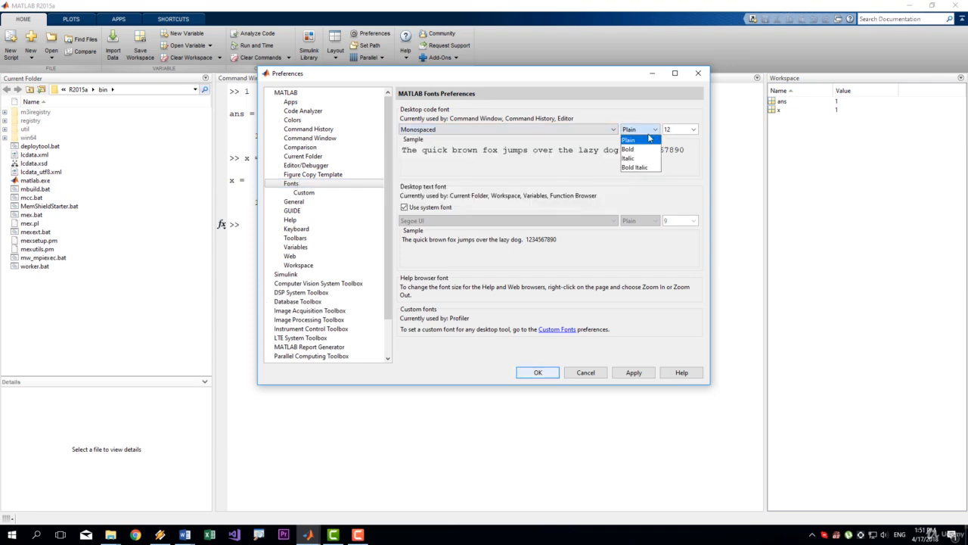
click(689, 129)
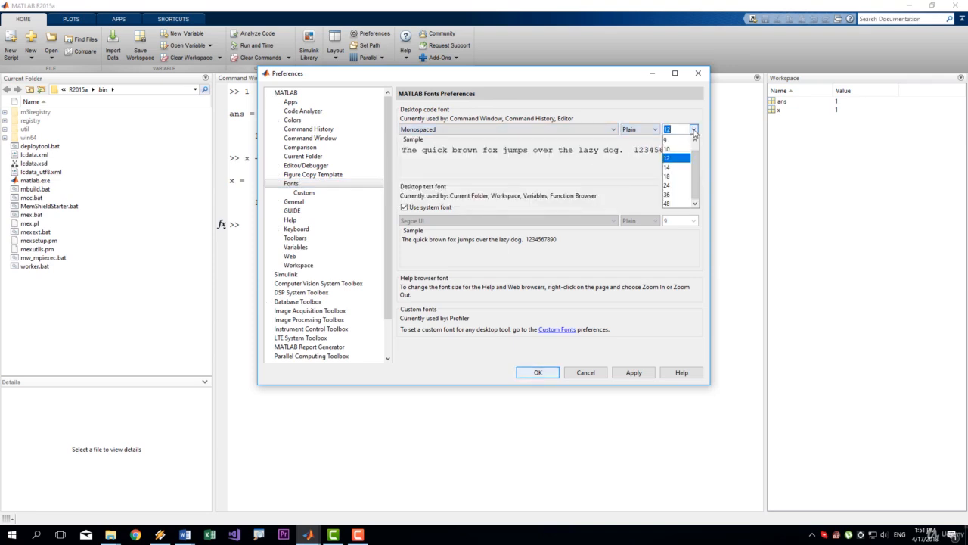
click(678, 167)
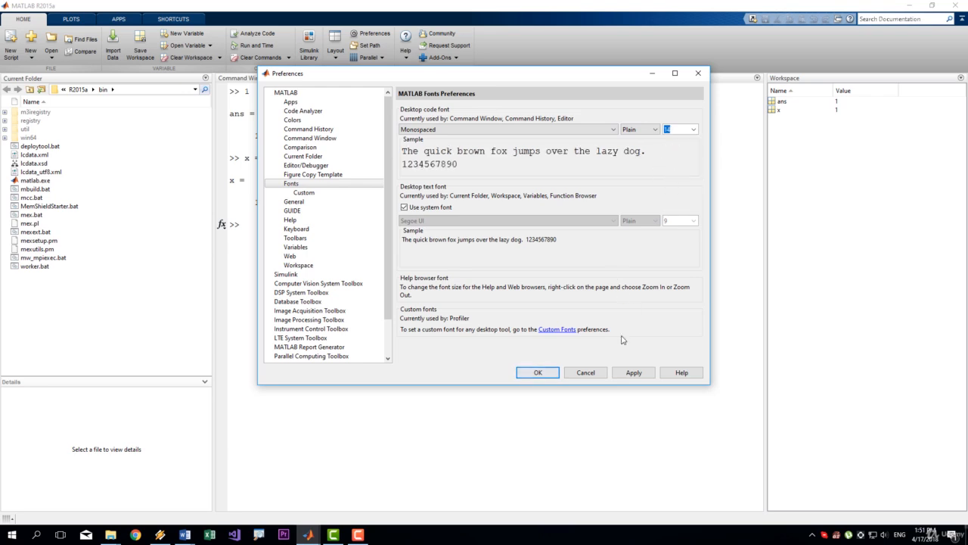
click(534, 373)
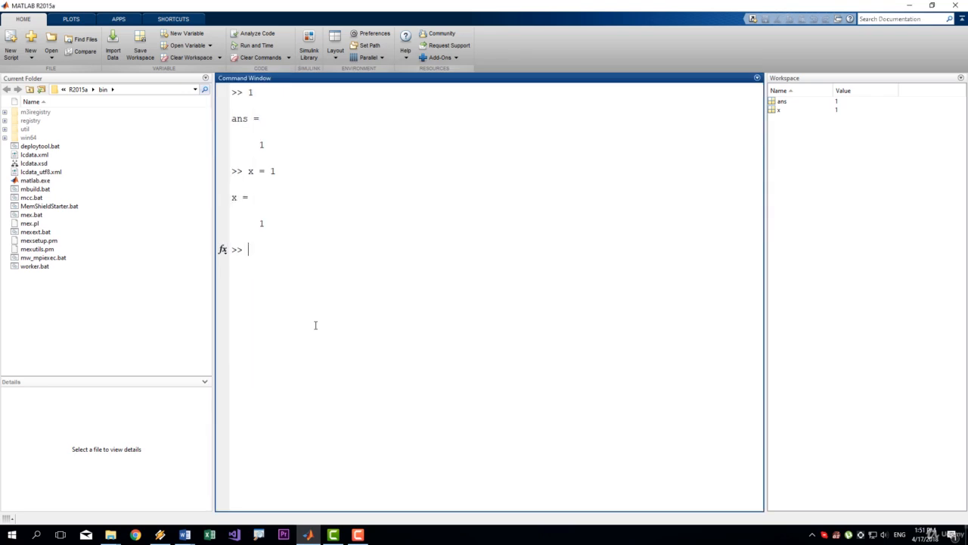
Increase the desktop code font size to 18 in the Fonts preferences and accept the change.
click(371, 33)
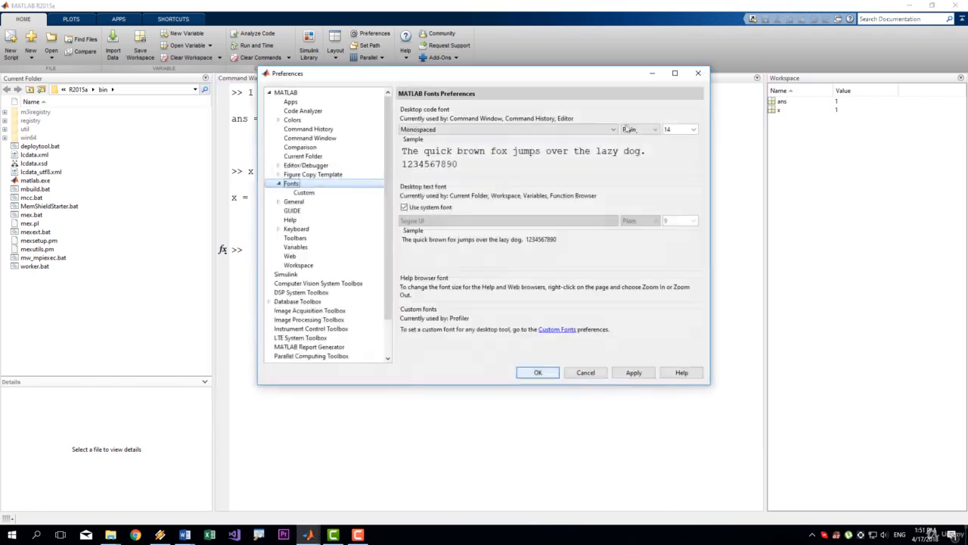
click(693, 129)
click(680, 182)
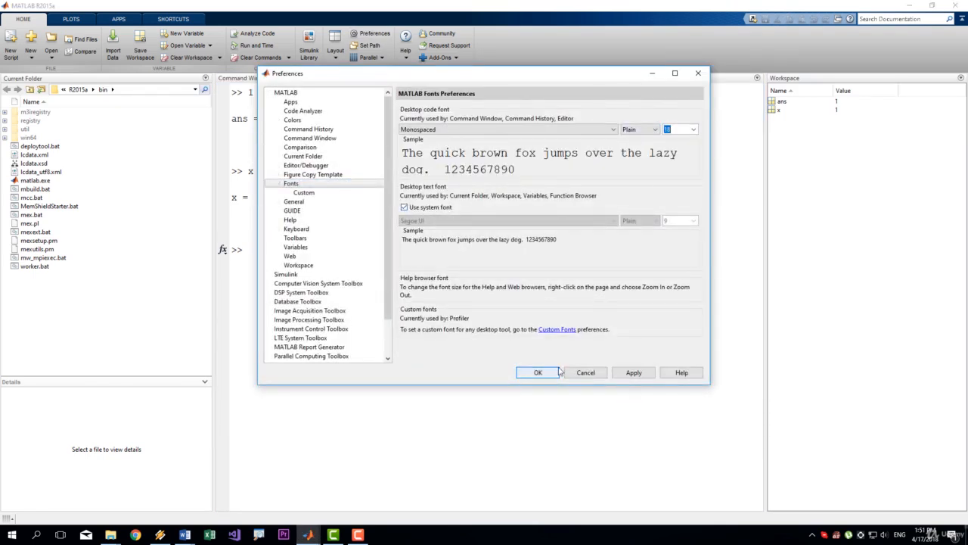
click(543, 372)
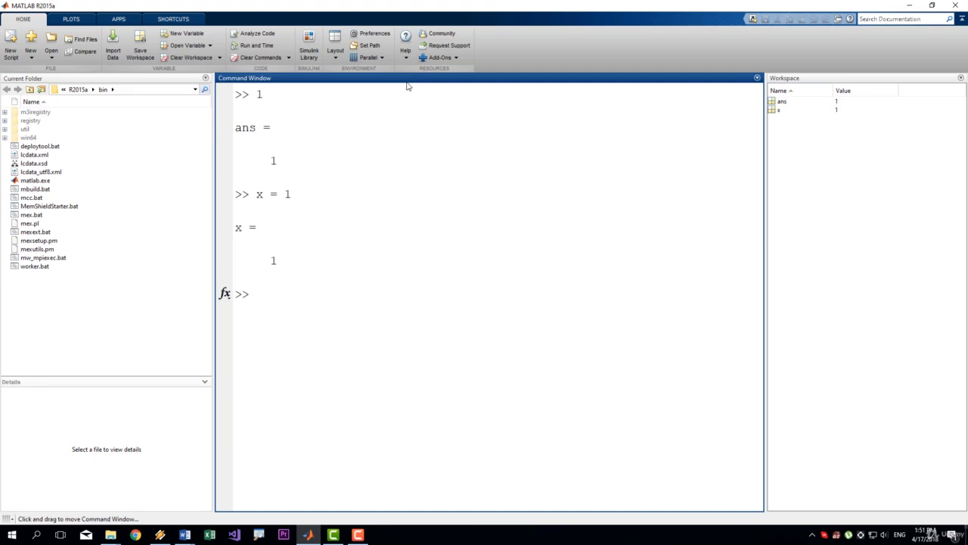
Dock the Command Window above the Workspace, and move the Current Folder panel beside the Workspace, beneath the Command Window.
drag(407, 84, 836, 119)
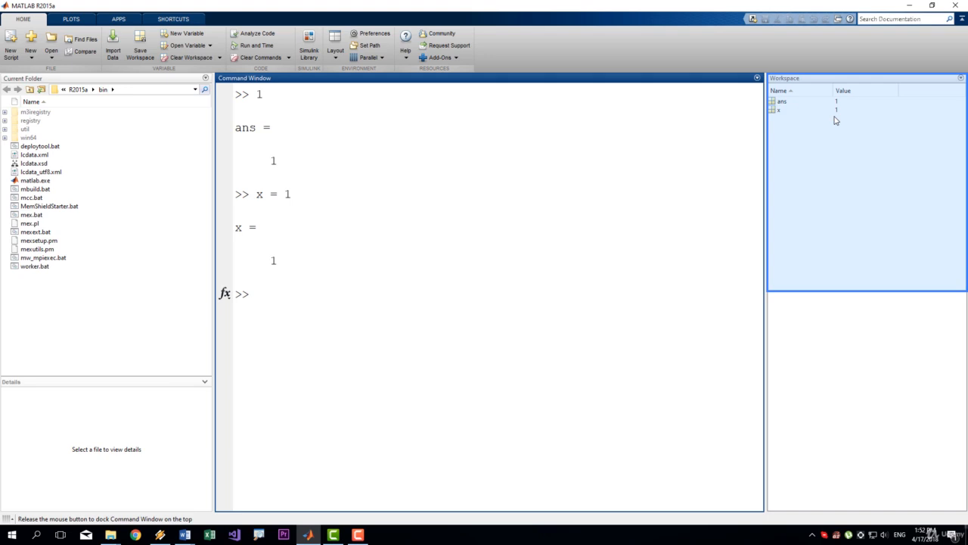
drag(836, 120, 845, 121)
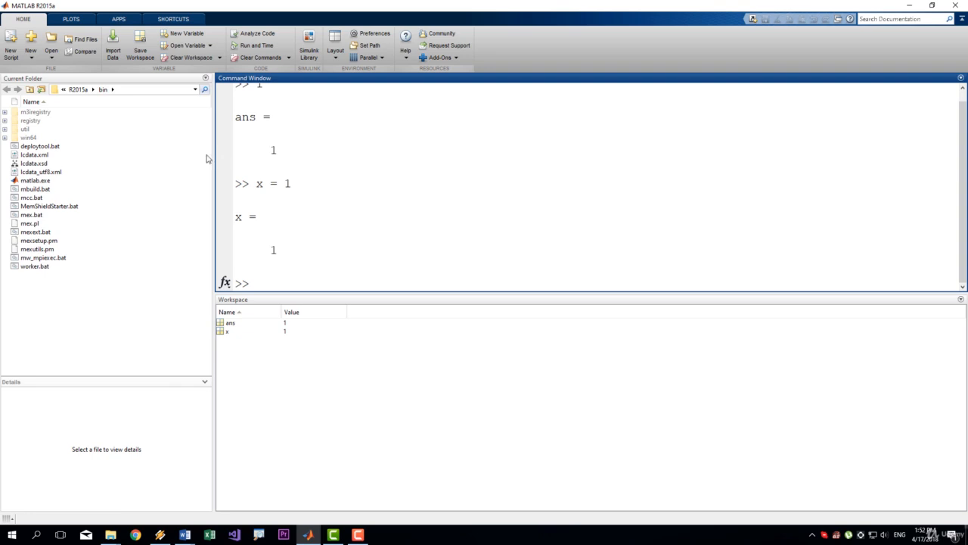
drag(97, 78, 938, 389)
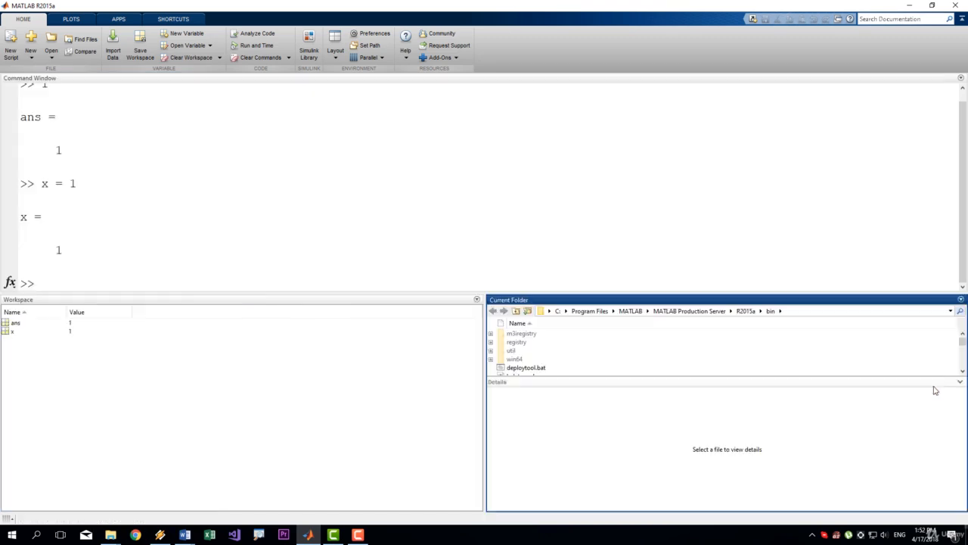
click(183, 372)
click(365, 180)
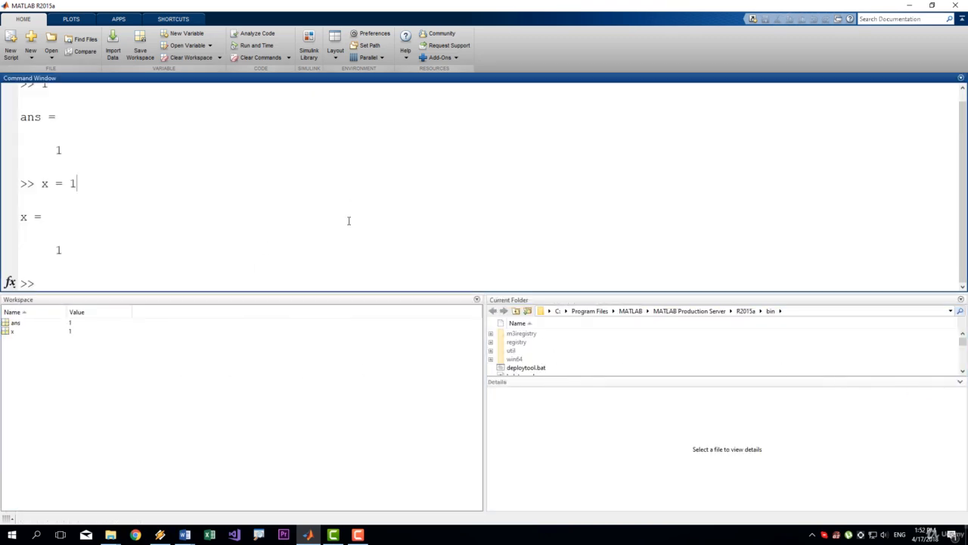
click(326, 260)
Create a new blank script and dock the Editor into the MATLAB desktop.
click(11, 50)
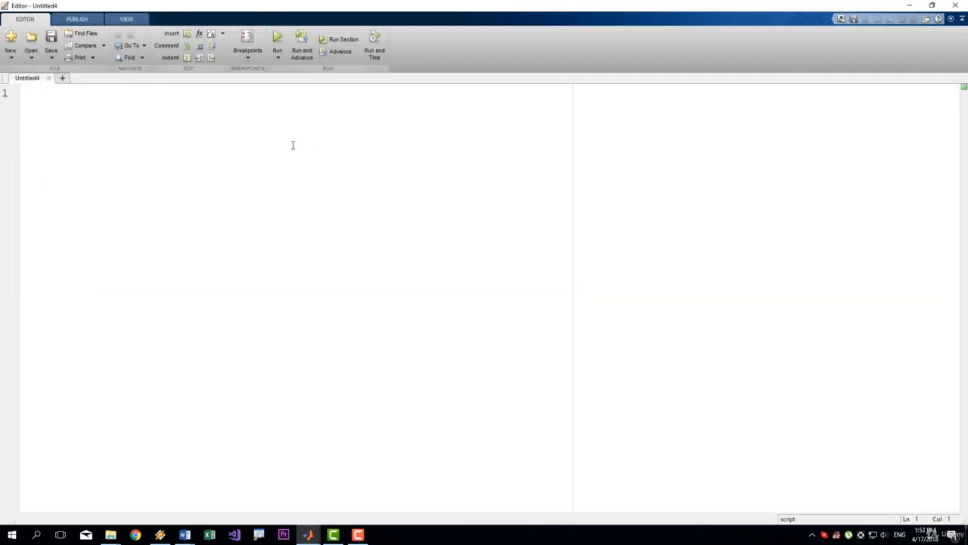
click(951, 19)
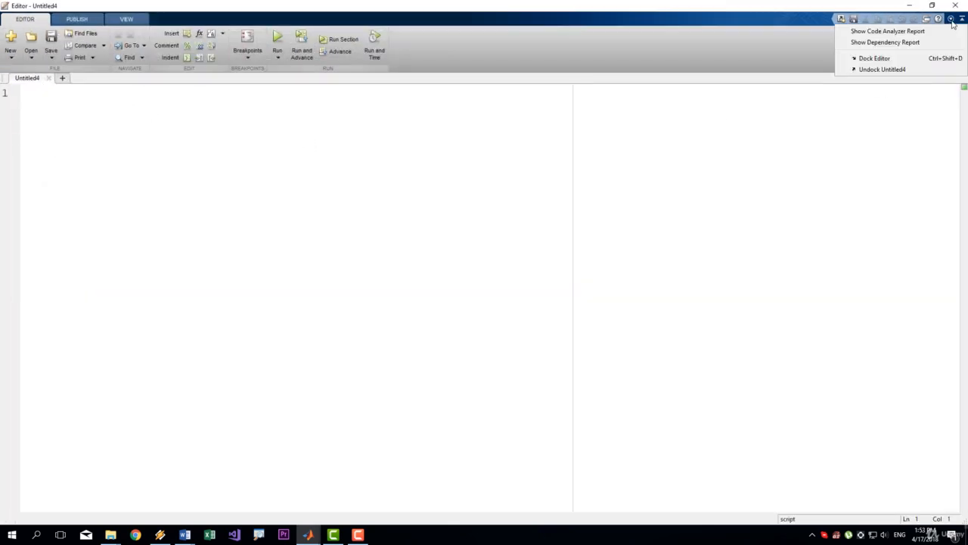
click(874, 58)
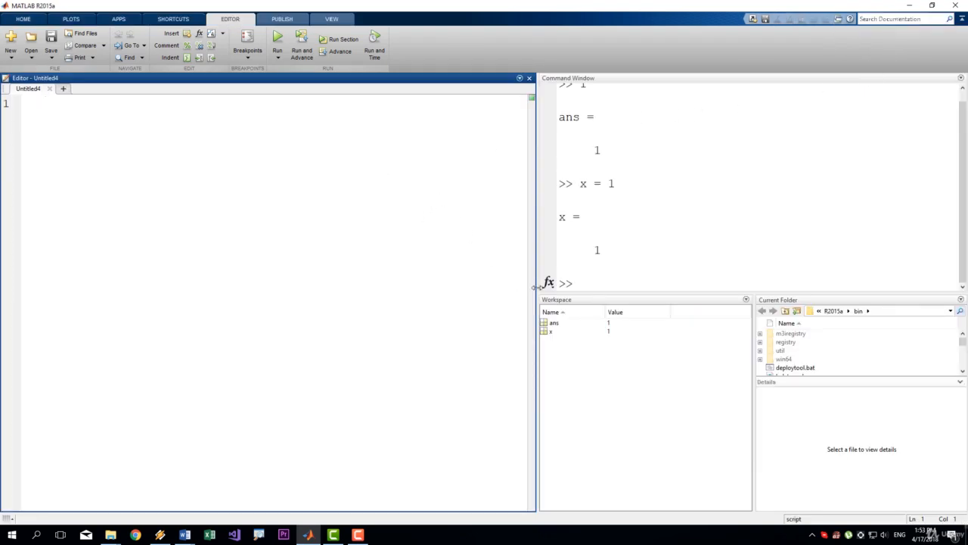
Widen the docked Editor and enlarge the Command Window downward, then enter an empty line at its prompt.
drag(537, 286, 603, 288)
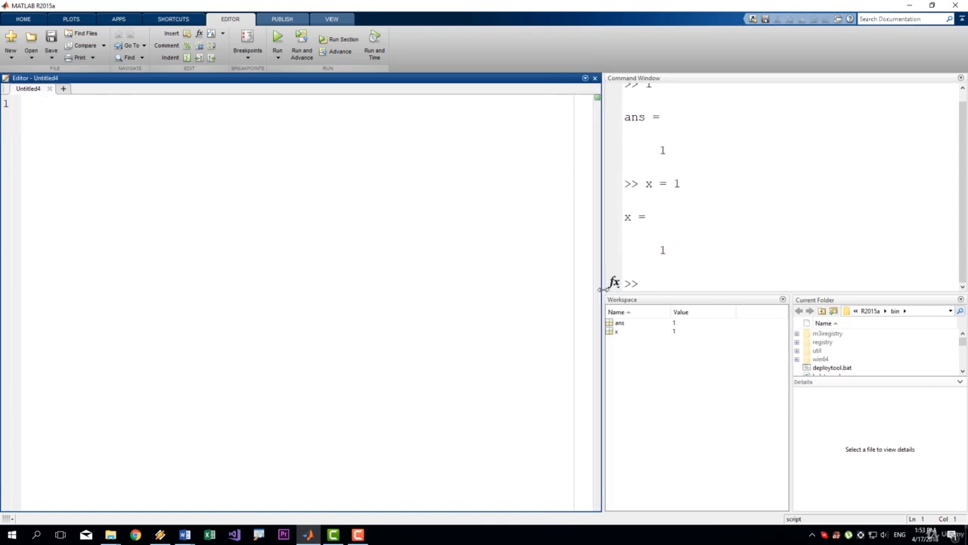
drag(725, 292, 733, 370)
click(737, 341)
key(Return)
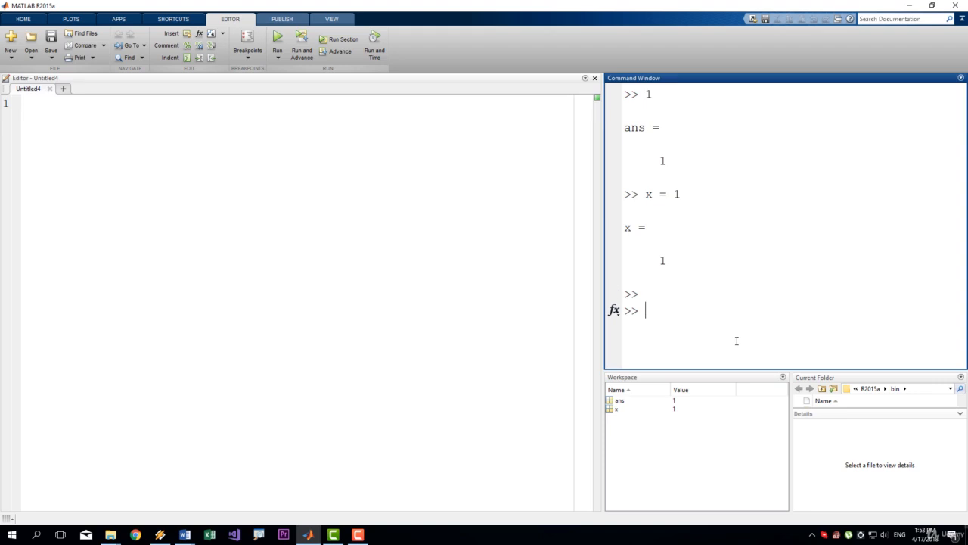
Add two more blank scripts as tabs in the docked Editor.
click(415, 336)
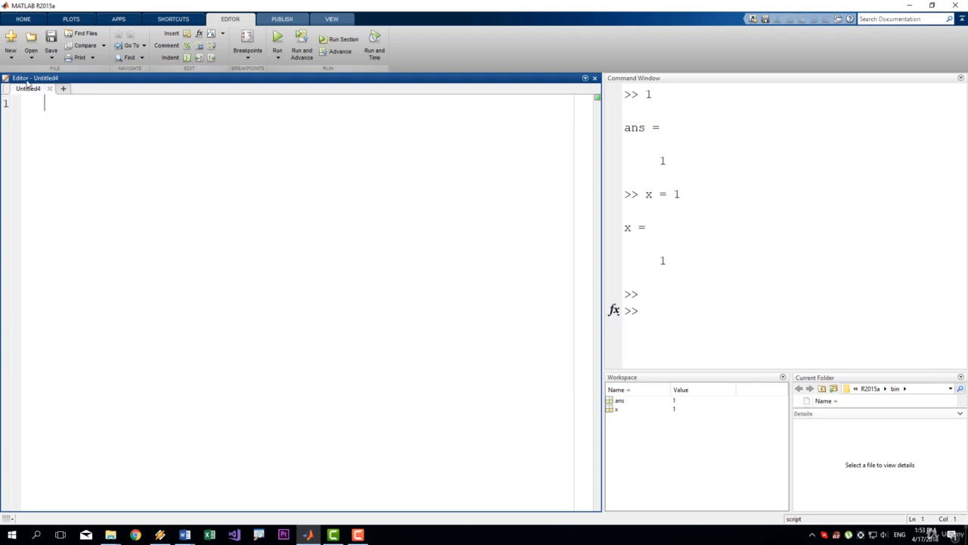
click(64, 88)
click(107, 89)
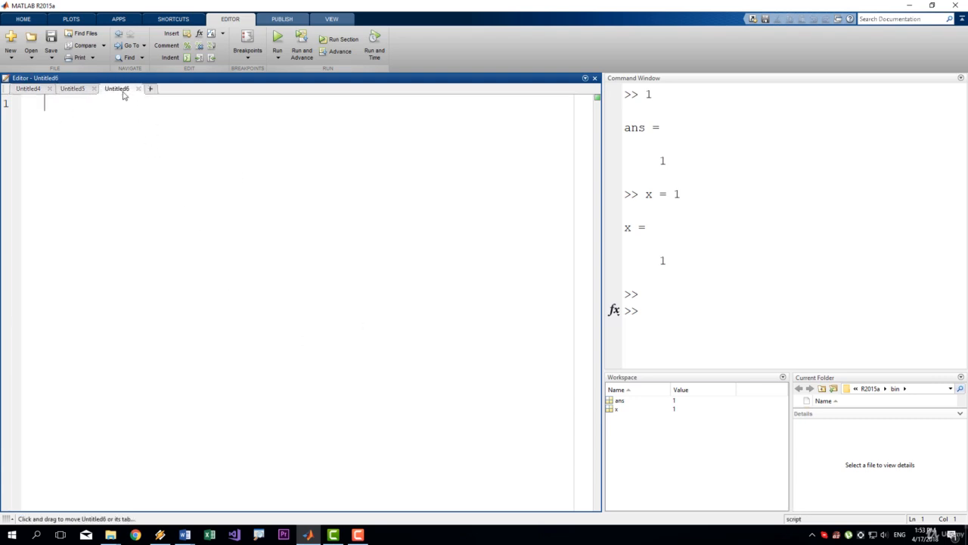
Switch through the open scripts and split the Editor so Untitled6 sits side by side with the other two.
click(79, 89)
click(29, 89)
click(78, 90)
click(114, 90)
drag(118, 91, 511, 276)
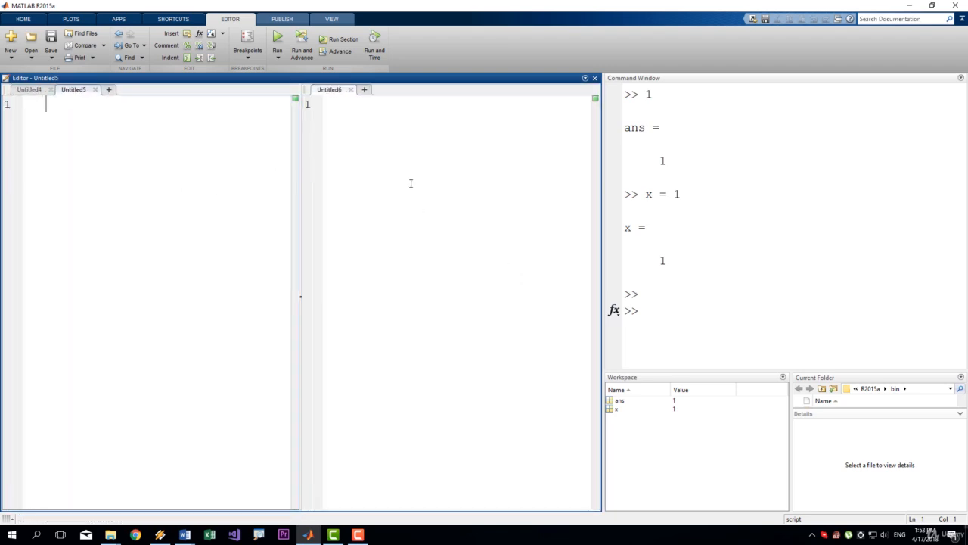
Activate the Editor panes, Command Window and Workspace in turn, and shrink the Current Folder's Details section to enlarge its file list.
click(182, 200)
click(425, 193)
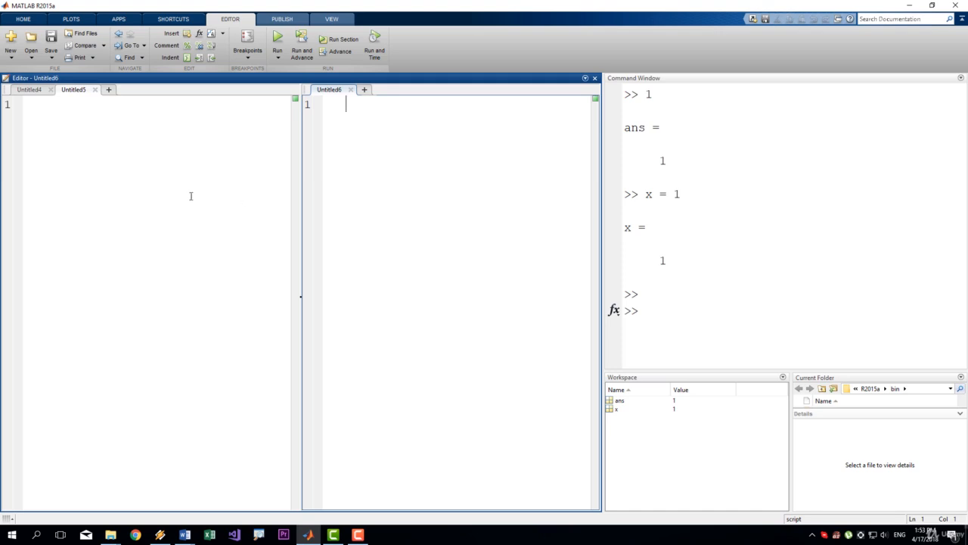
click(688, 317)
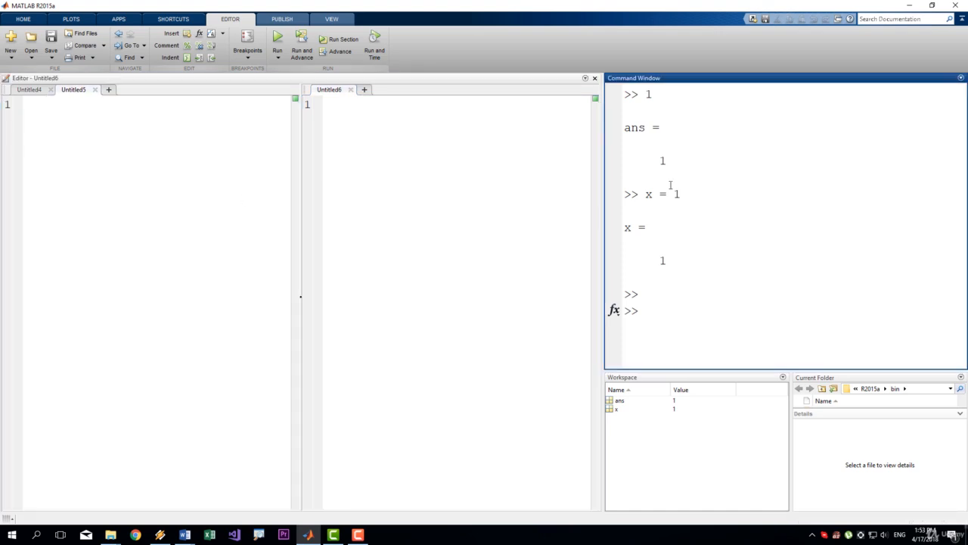
click(708, 452)
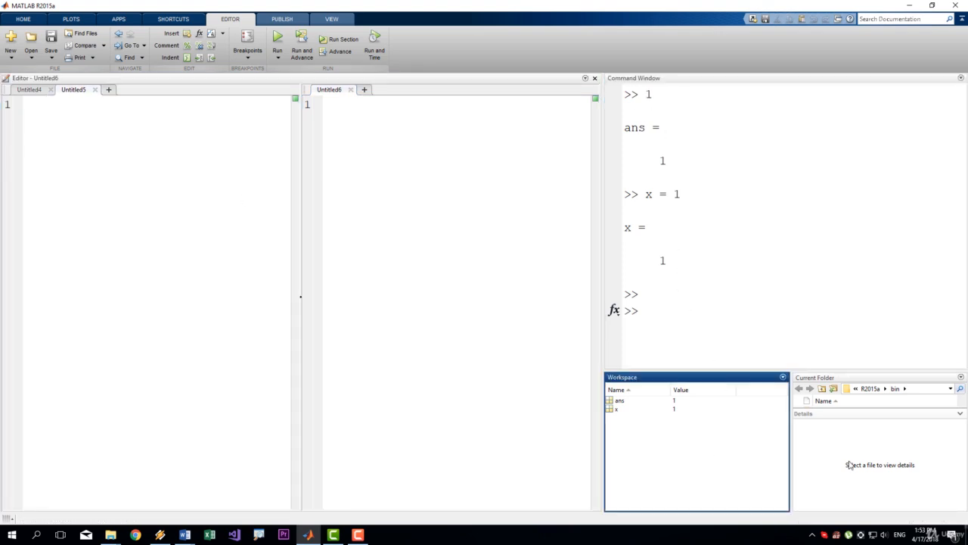
click(861, 472)
drag(875, 411, 880, 493)
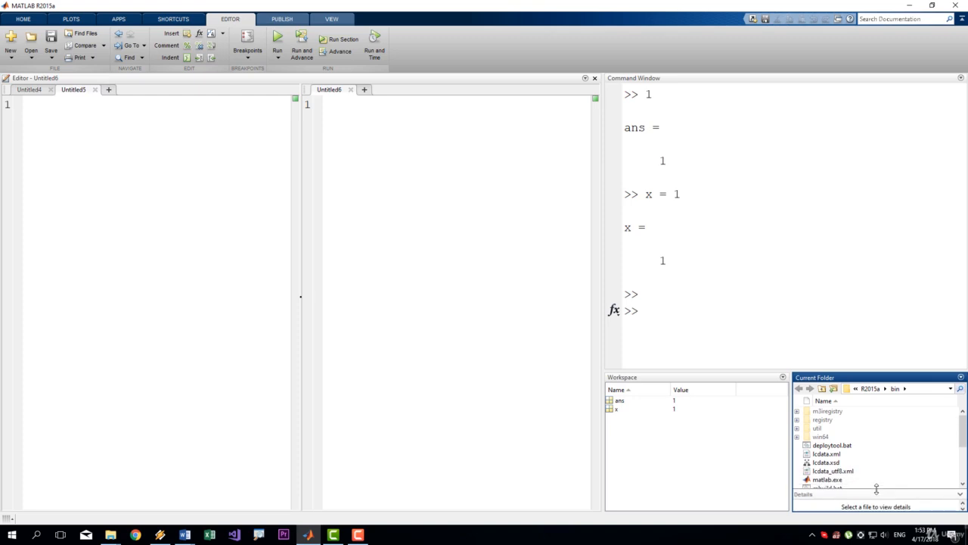
Return to the Untitled5 script and close the side-by-side Untitled6 script in the docked Editor.
click(660, 441)
click(204, 262)
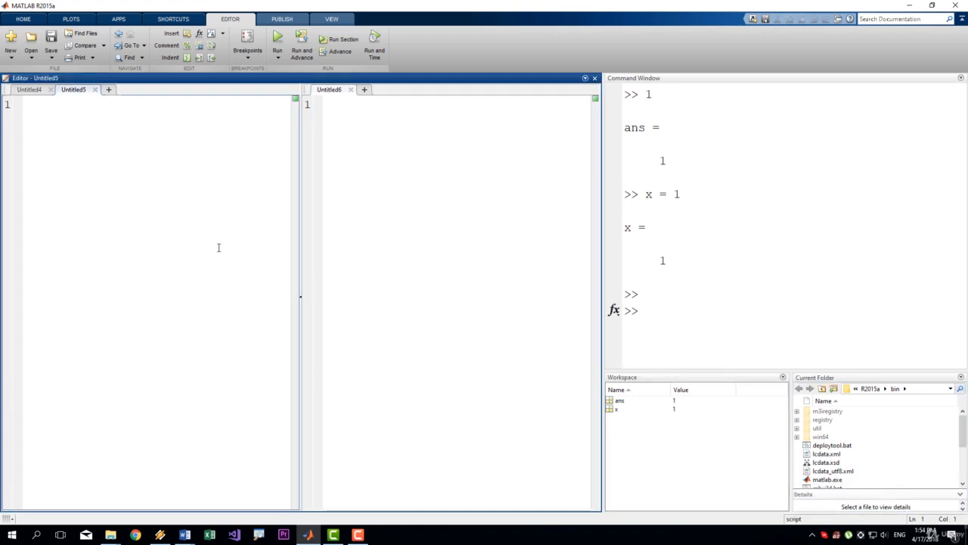
click(350, 90)
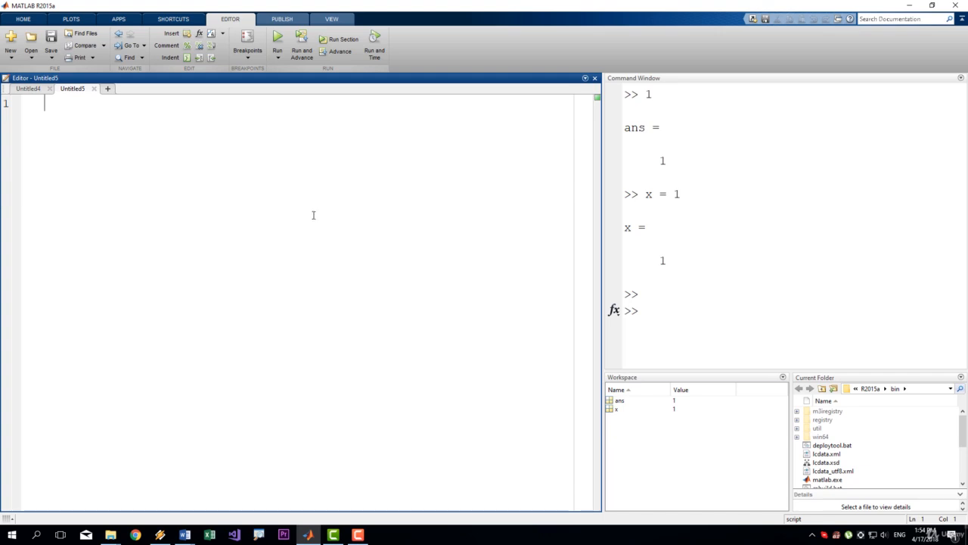
Save the current desktop arrangement as a custom layout named MyLayout.
click(25, 19)
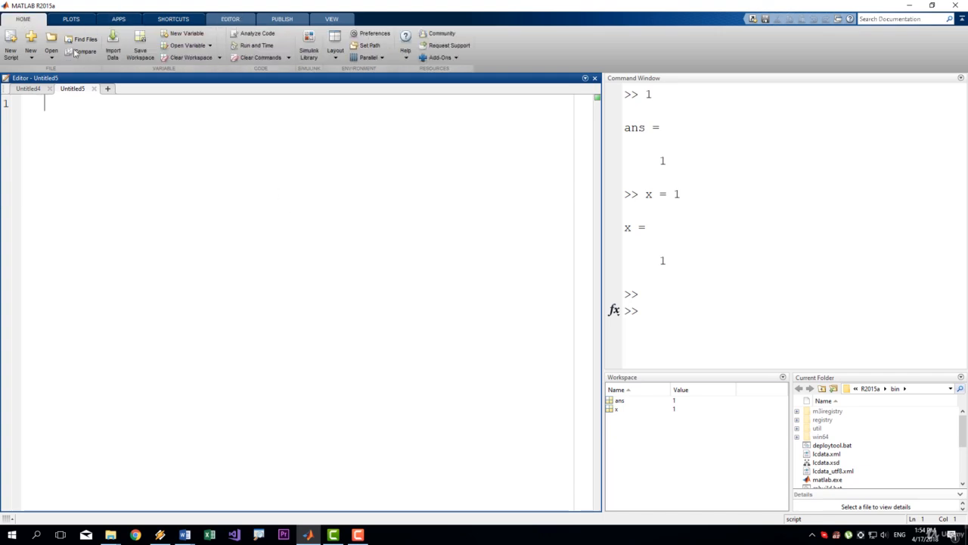
click(330, 57)
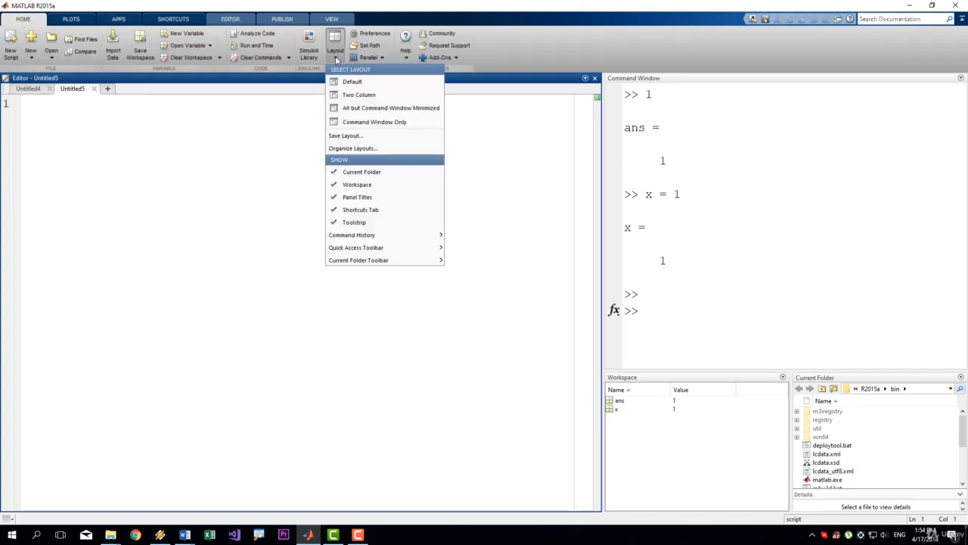
click(372, 136)
text(My)
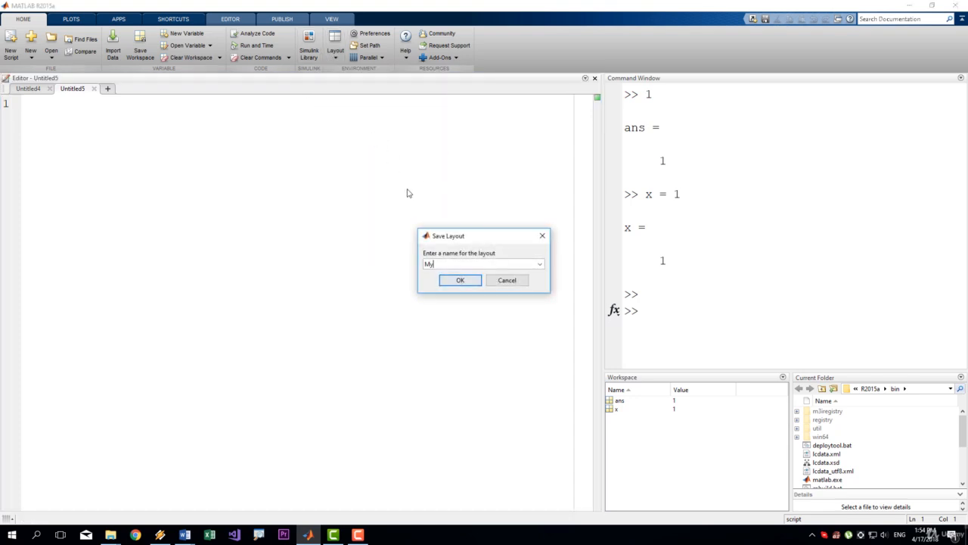
text(Layout)
key(Return)
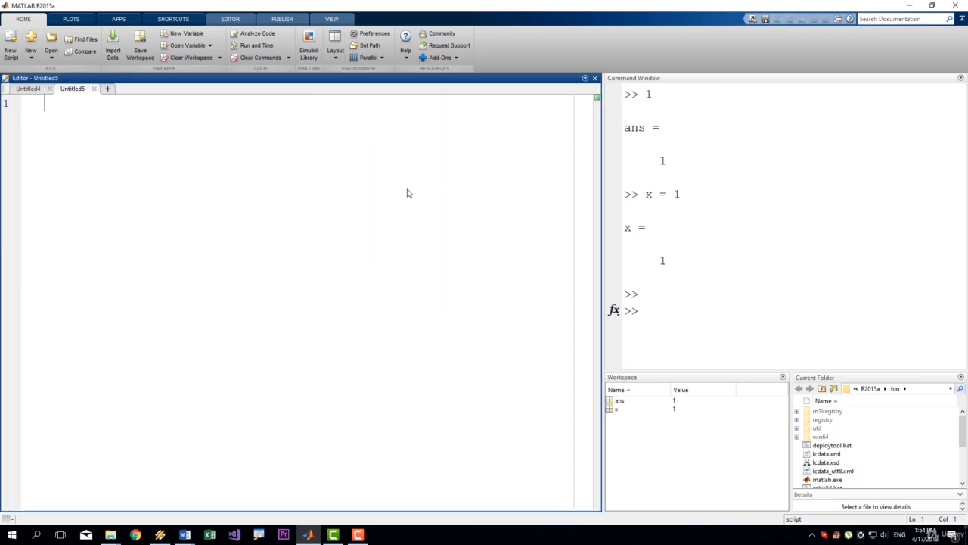
Switch the desktop to the Default layout and switch back to the saved MyLayout layout.
click(337, 49)
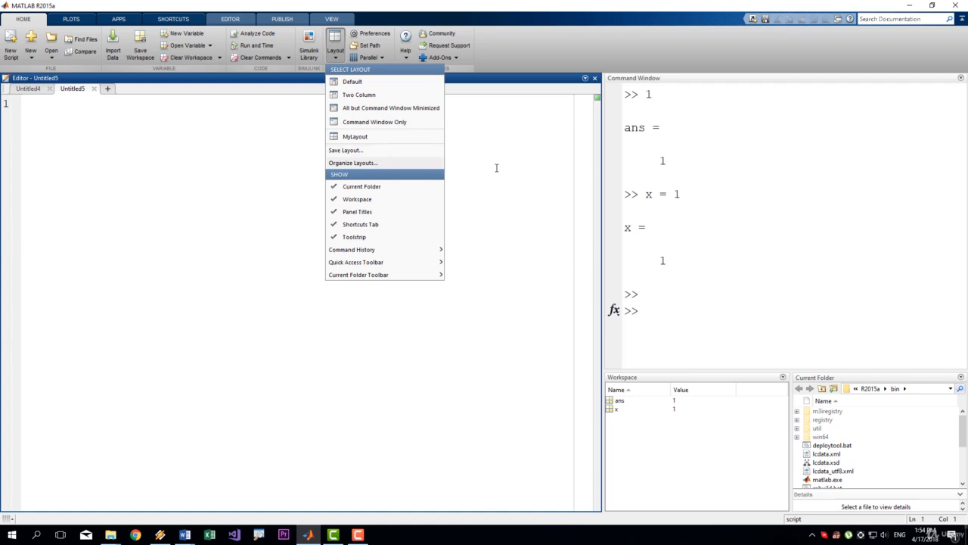
click(381, 83)
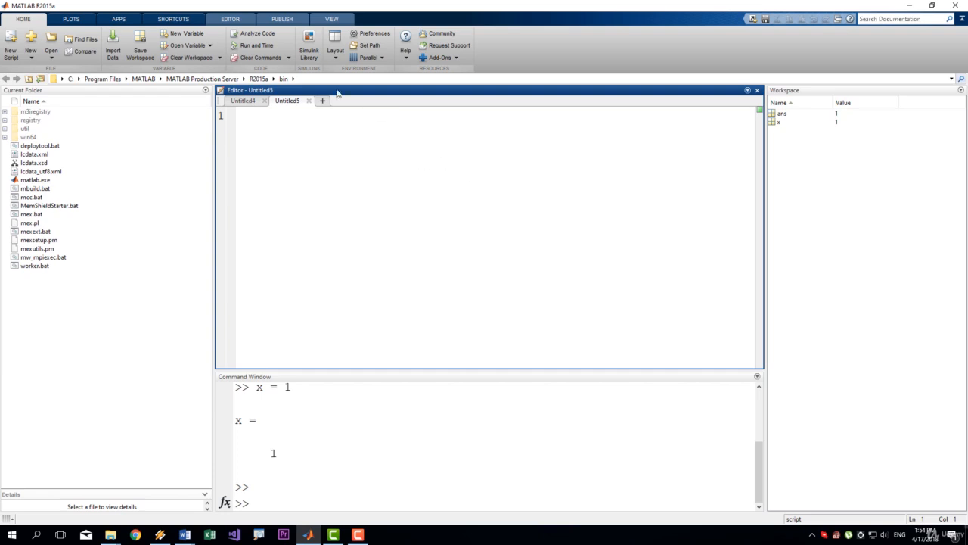
click(335, 47)
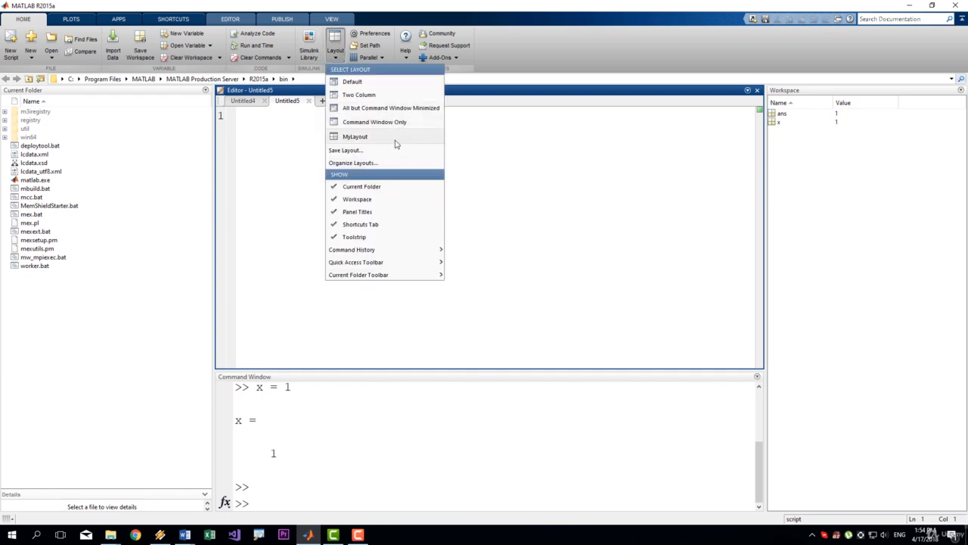
click(394, 144)
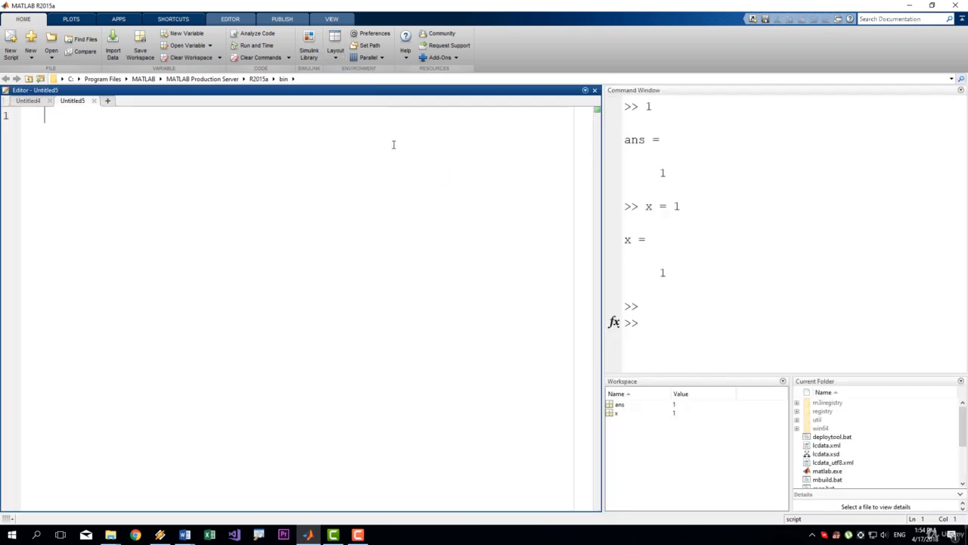